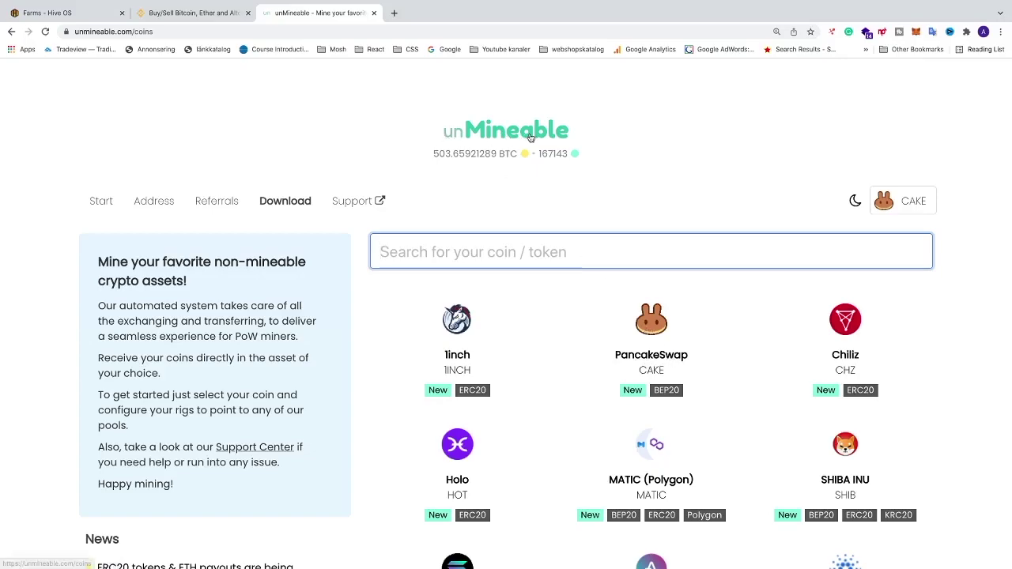
# Switch to Hive OS, open the farm with the online worker, and start adding a new wallet to it
pyautogui.click(71, 13)
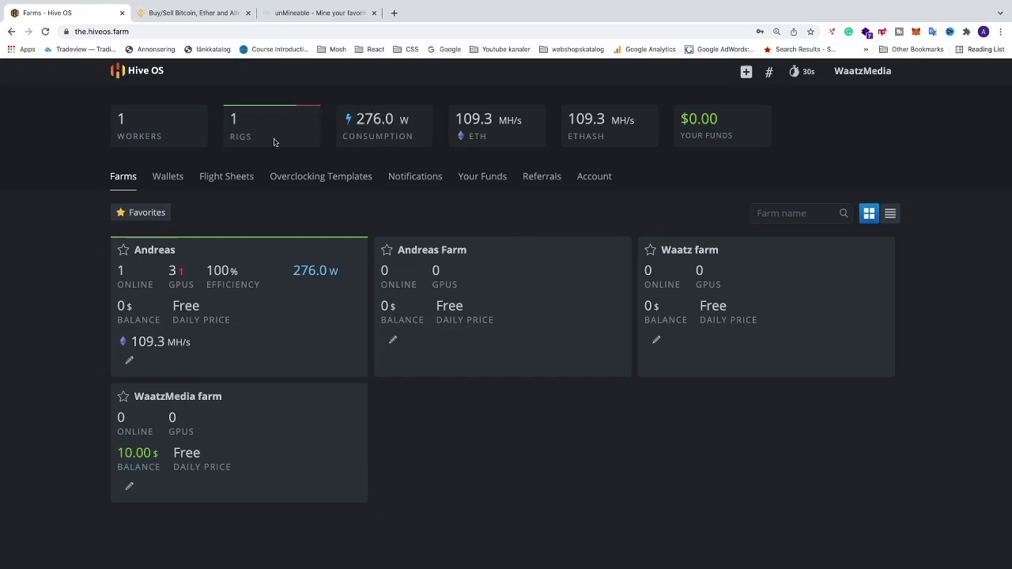
pyautogui.click(249, 311)
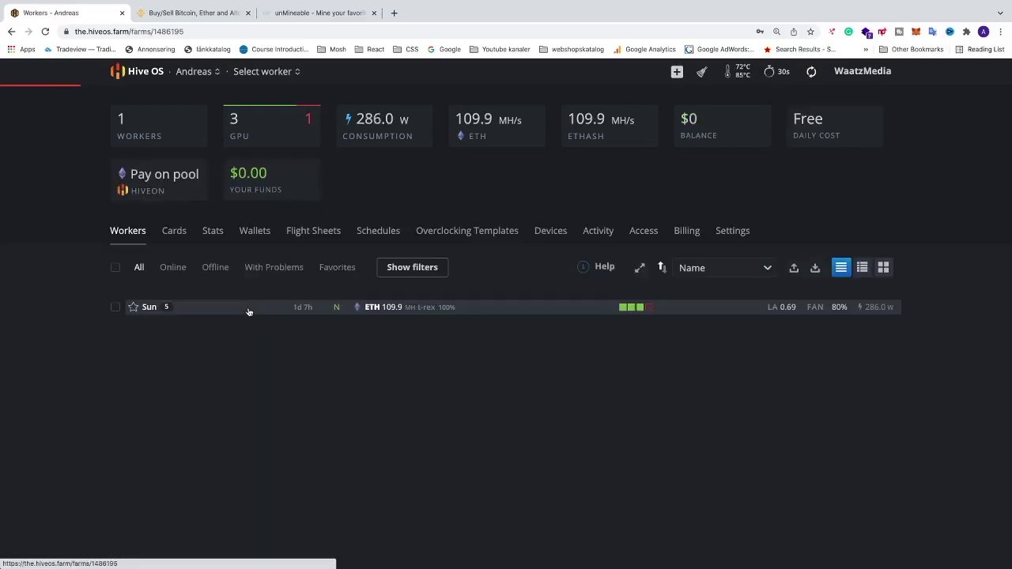
pyautogui.click(256, 233)
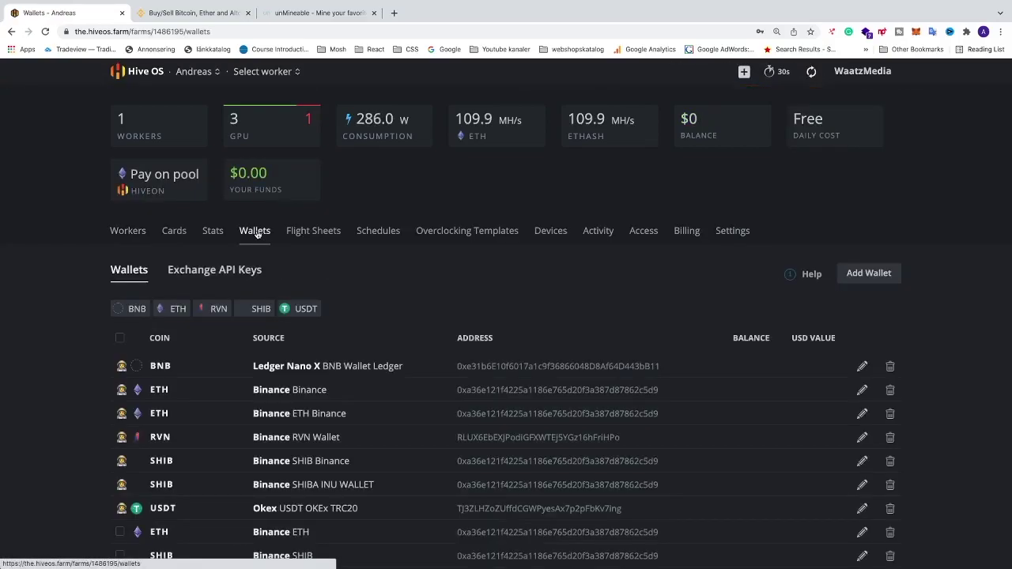
pyautogui.click(875, 274)
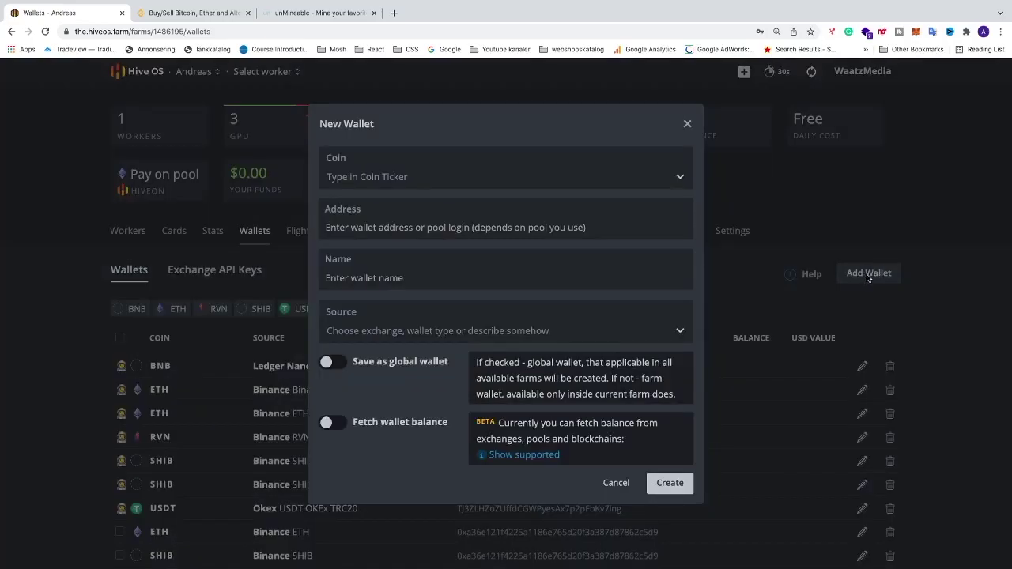
# Create the custom coin ticker CAKE and assign it as the new wallet's coin
pyautogui.click(410, 182)
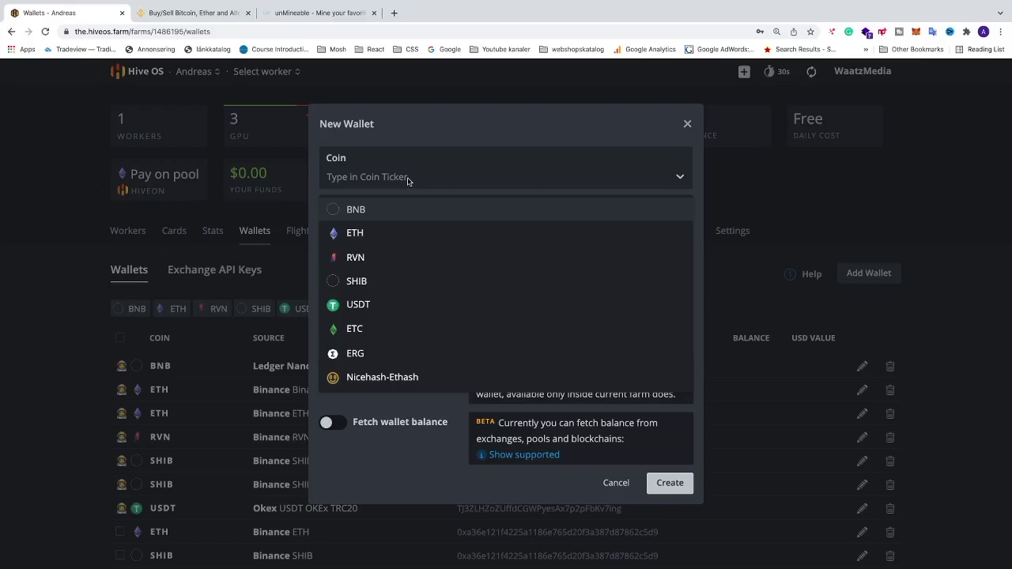
pyautogui.write('c')
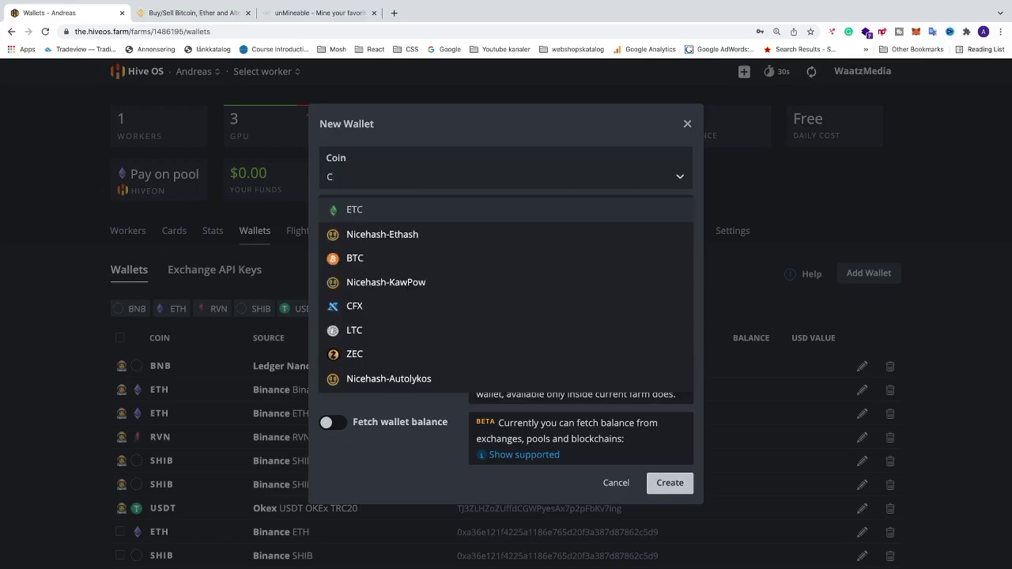
pyautogui.write('ake')
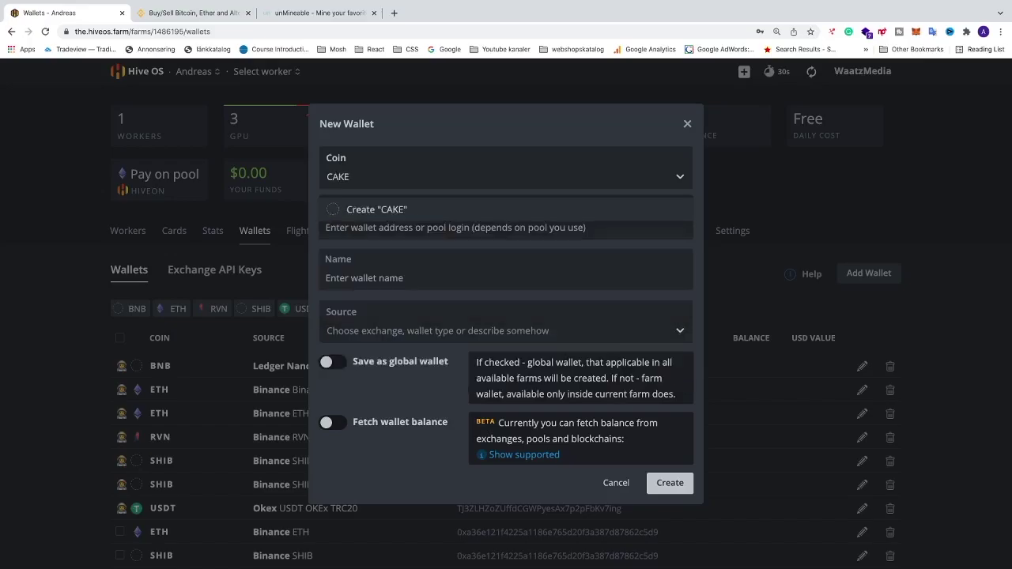
pyautogui.click(377, 210)
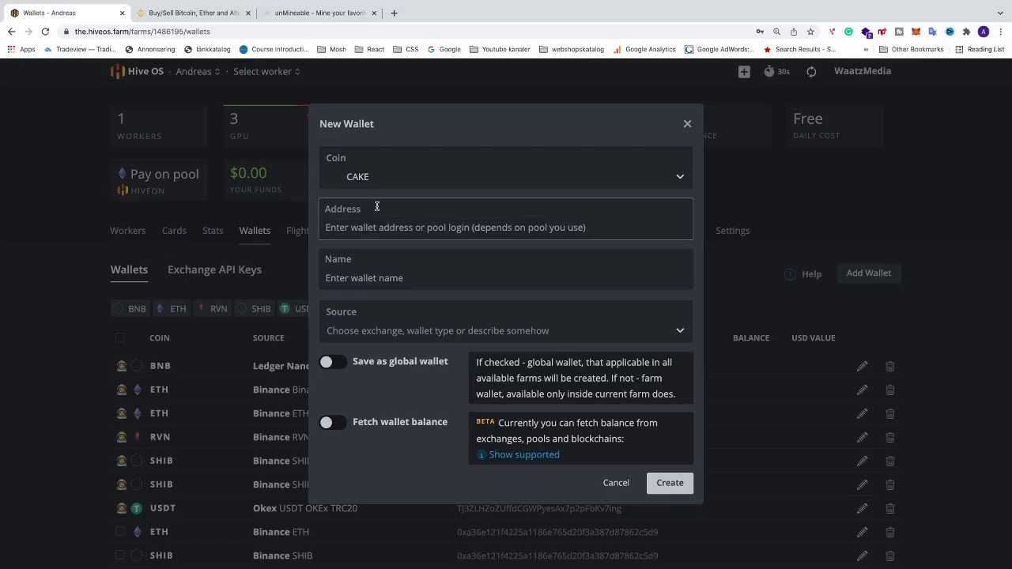
# Switch to Binance and open the Fiat and Spot wallet
pyautogui.click(312, 15)
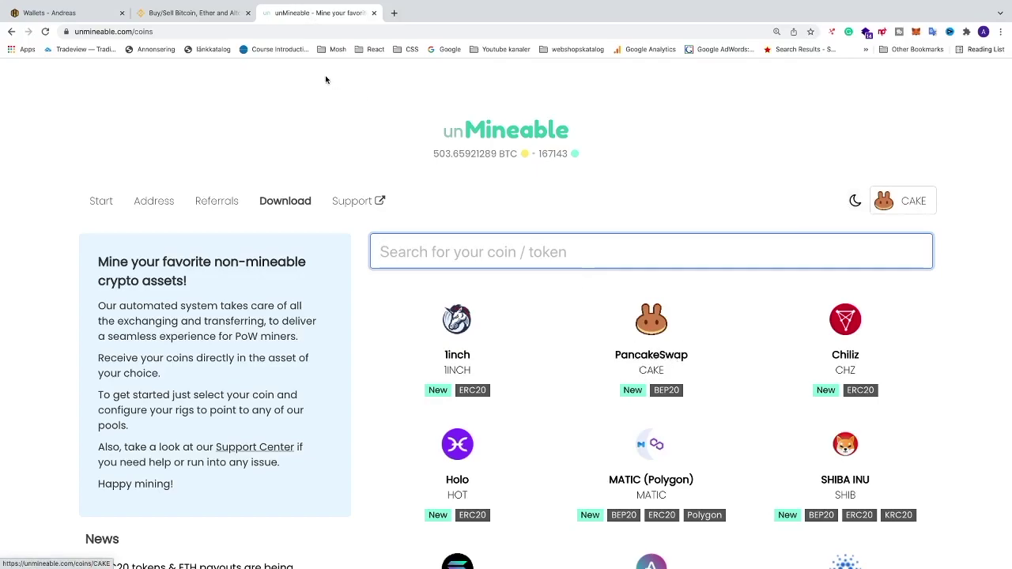
pyautogui.click(82, 14)
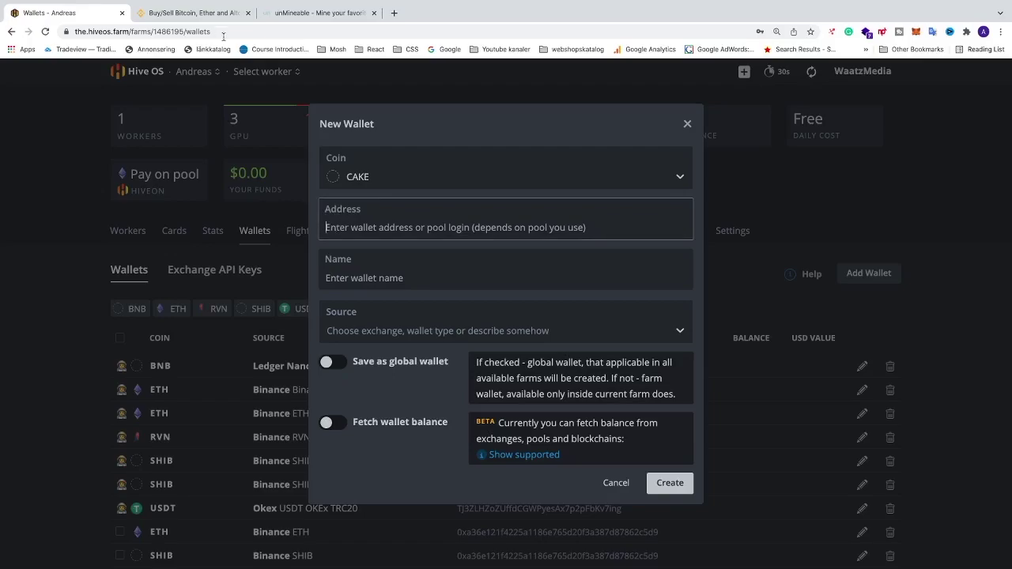
pyautogui.click(188, 13)
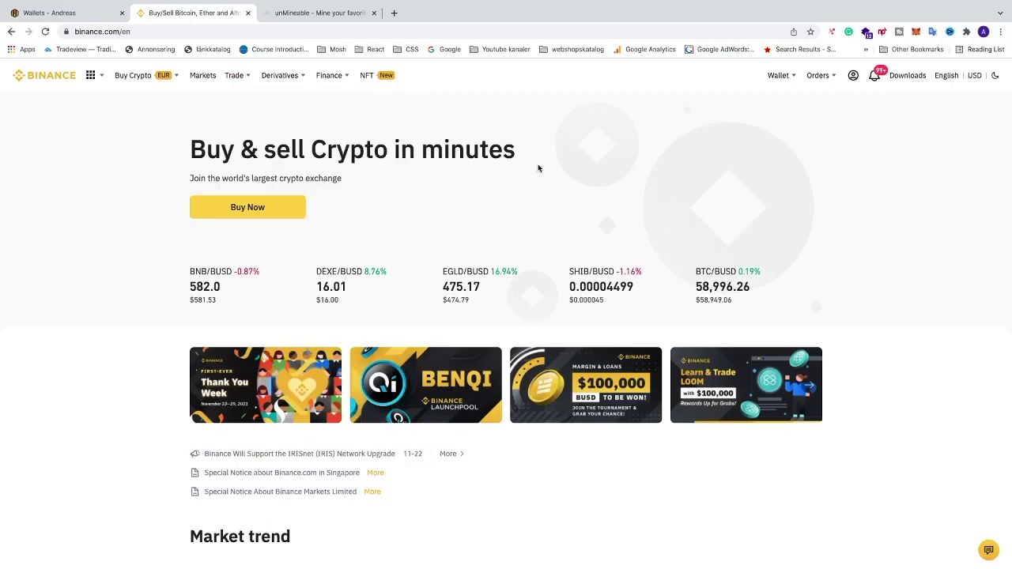
pyautogui.moveTo(776, 80)
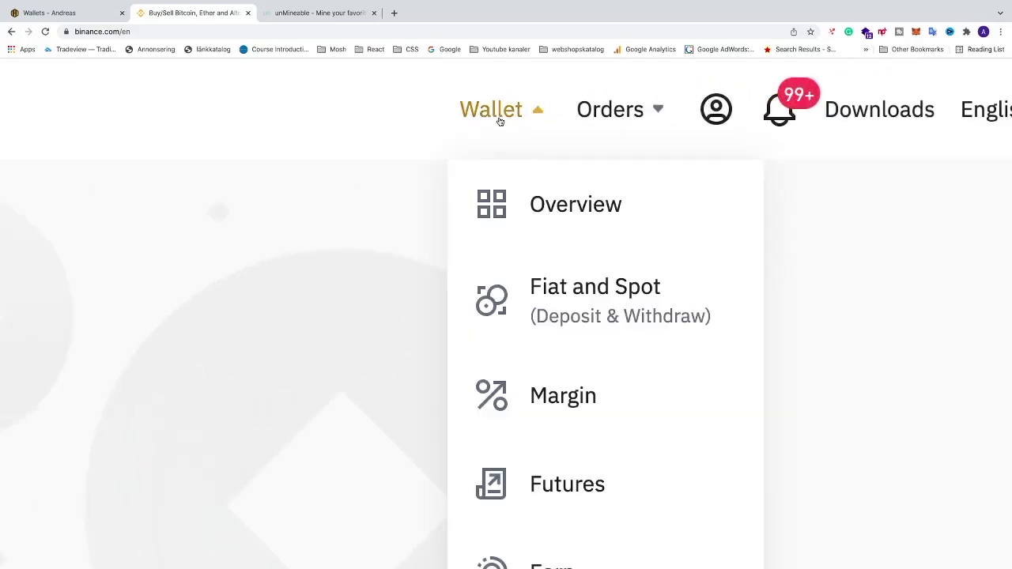
pyautogui.click(567, 306)
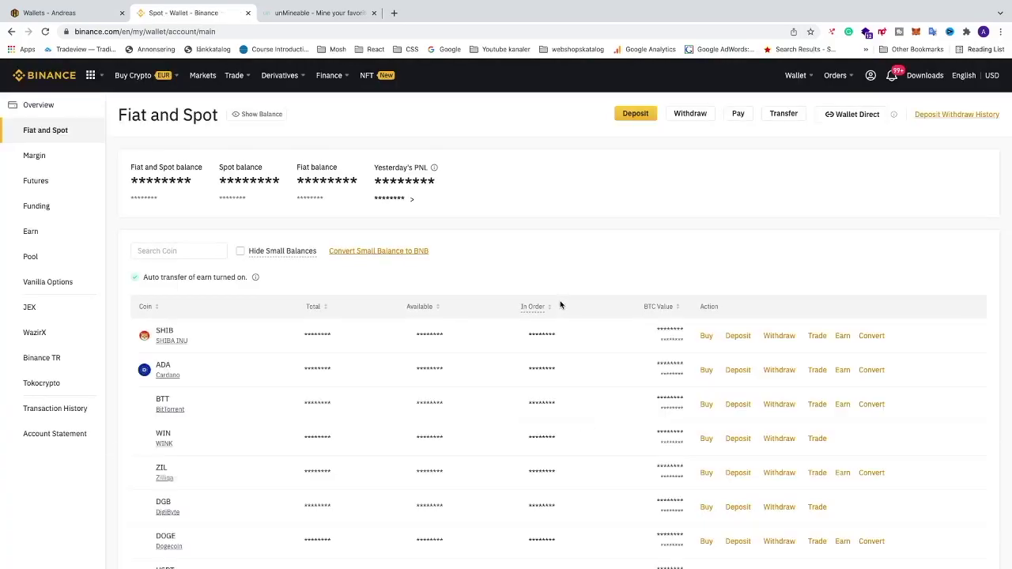
# Search the Fiat and Spot coins for "cake" and open the deposit page for CAKE (PancakeSwap)
pyautogui.click(194, 251)
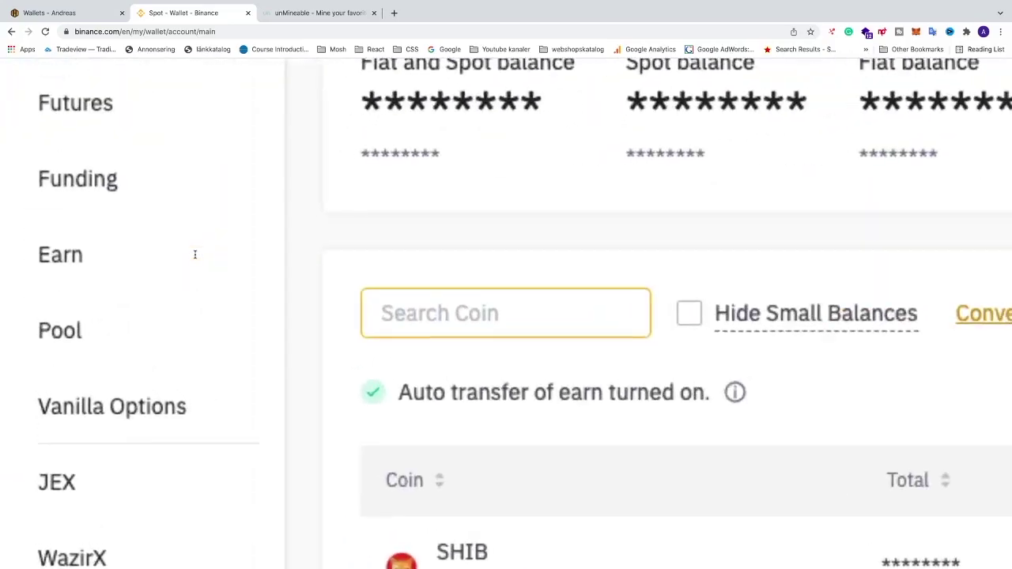
pyautogui.write('cake')
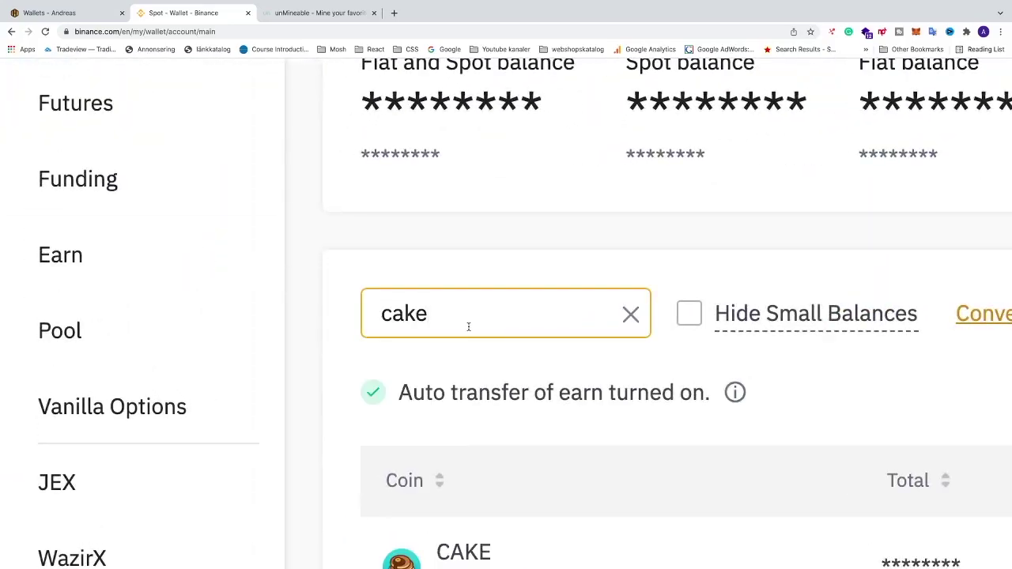
pyautogui.scroll(-3, 468, 326)
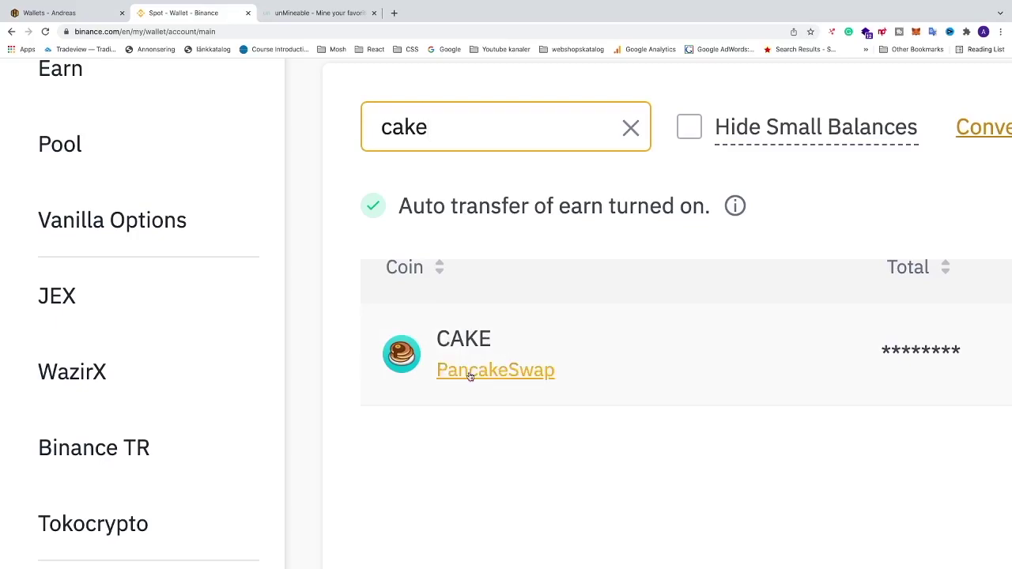
pyautogui.hscroll(10, 613, 364)
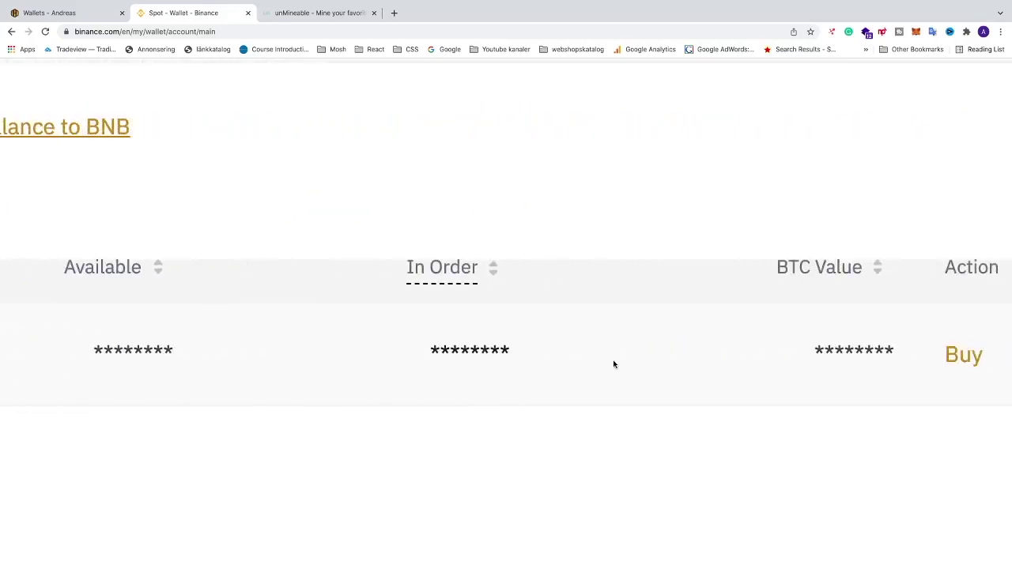
pyautogui.click(613, 356)
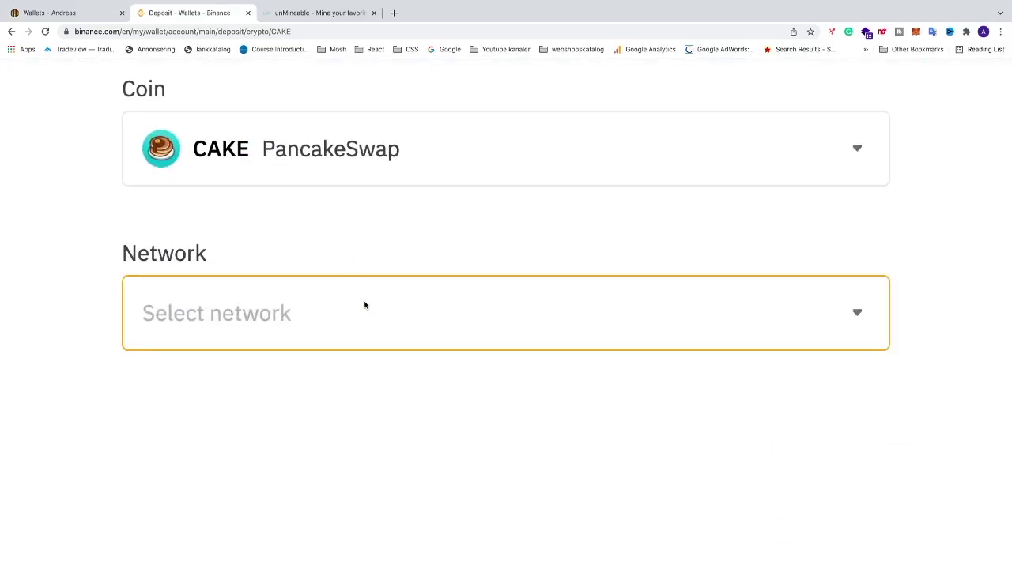
# Set the deposit network to BSC Binance Smart Chain (BEP20) and copy the CAKE deposit address
pyautogui.click(372, 236)
pyautogui.scroll(-3, 433, 353)
pyautogui.hscroll(3, 466, 355)
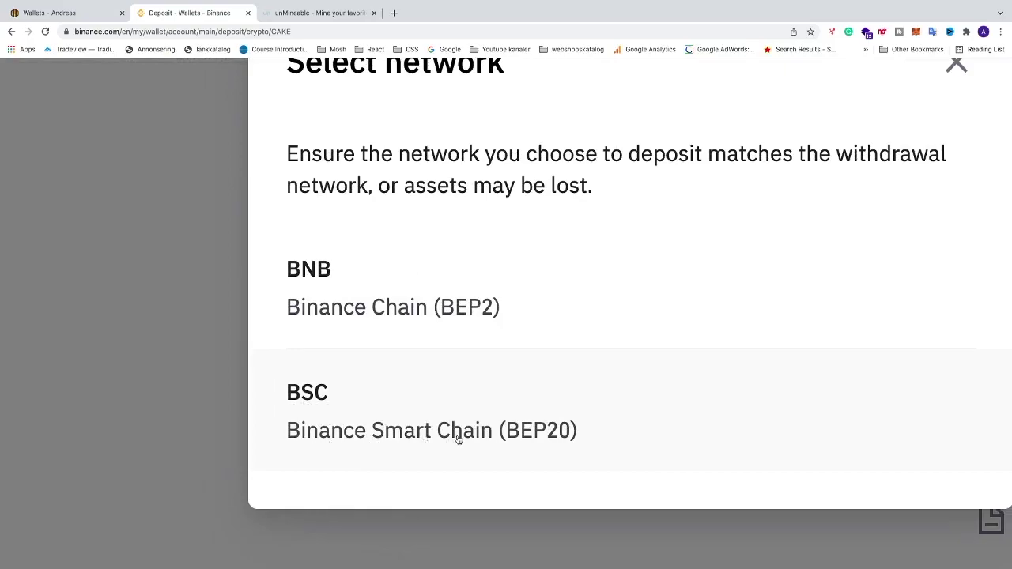
pyautogui.click(545, 436)
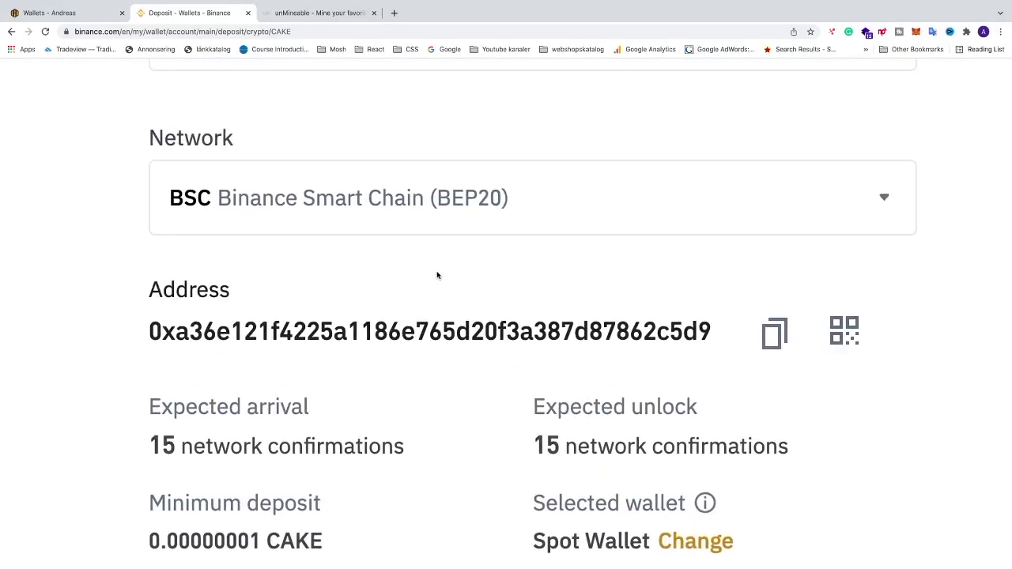
pyautogui.click(506, 281)
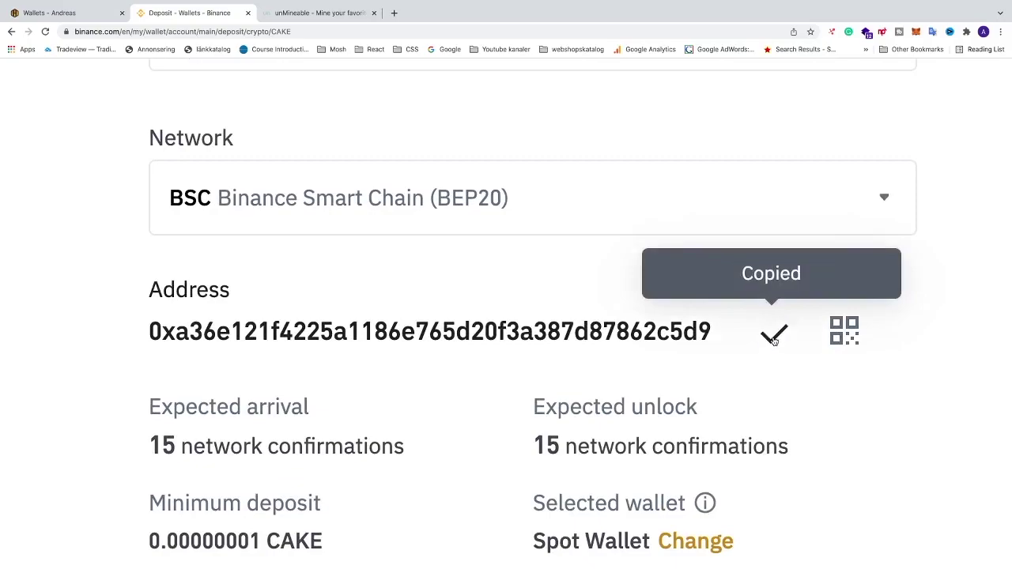
# Switch back to Hive OS, paste the copied deposit address into the new wallet, and name it PancakeSwap Wallet
pyautogui.click(54, 14)
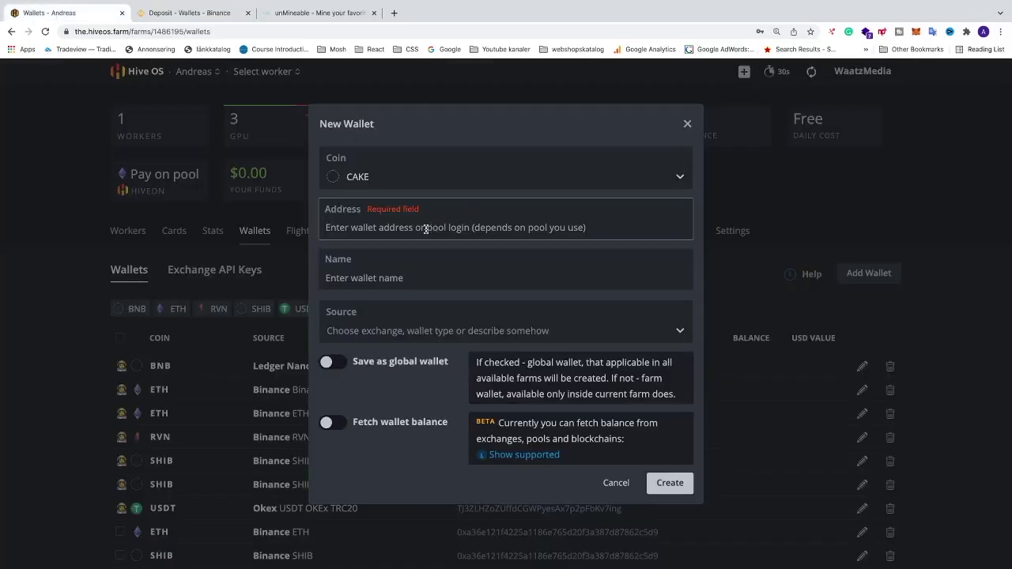
pyautogui.hotkey('ctrl', 'v')
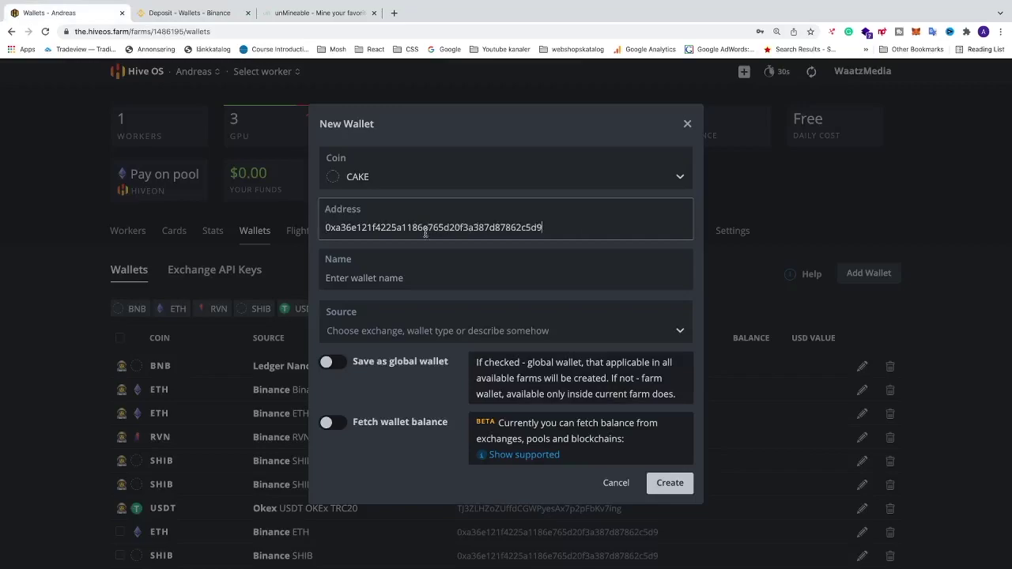
pyautogui.click(404, 279)
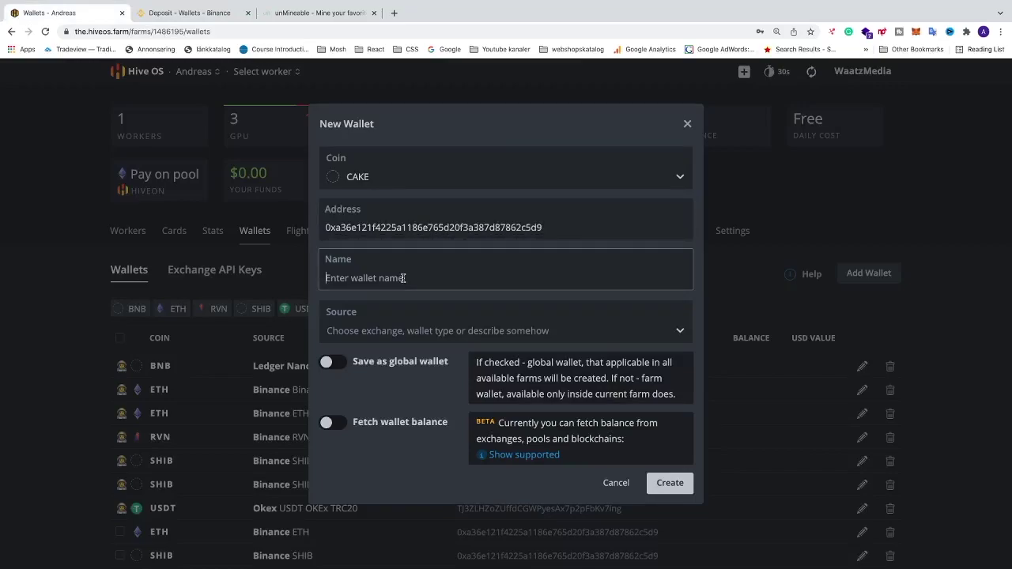
pyautogui.write('PancakeSwap B')
pyautogui.write('Wallet')
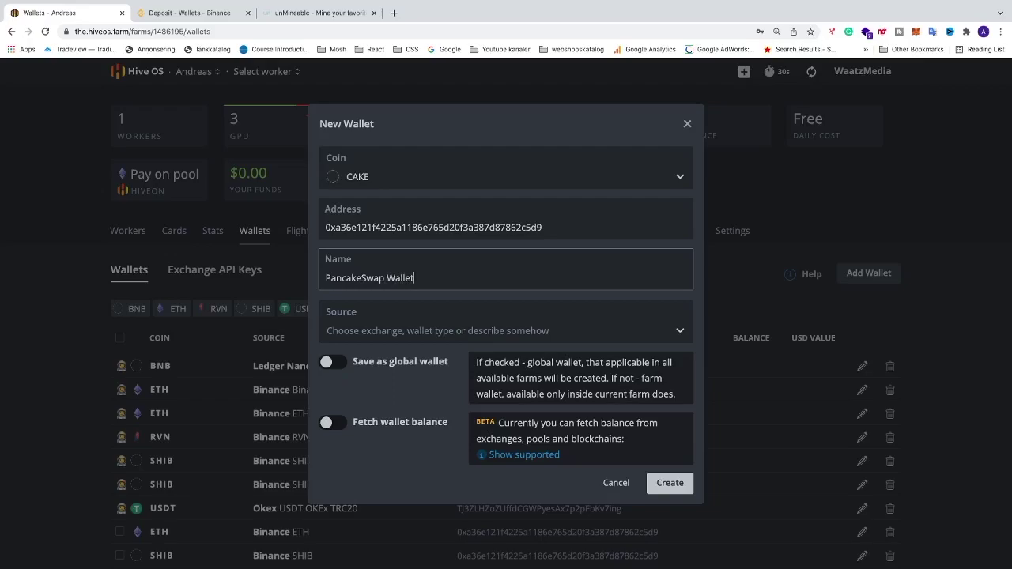
# Set the wallet's source to binance, enable saving it as a global wallet, and create it
pyautogui.click(390, 331)
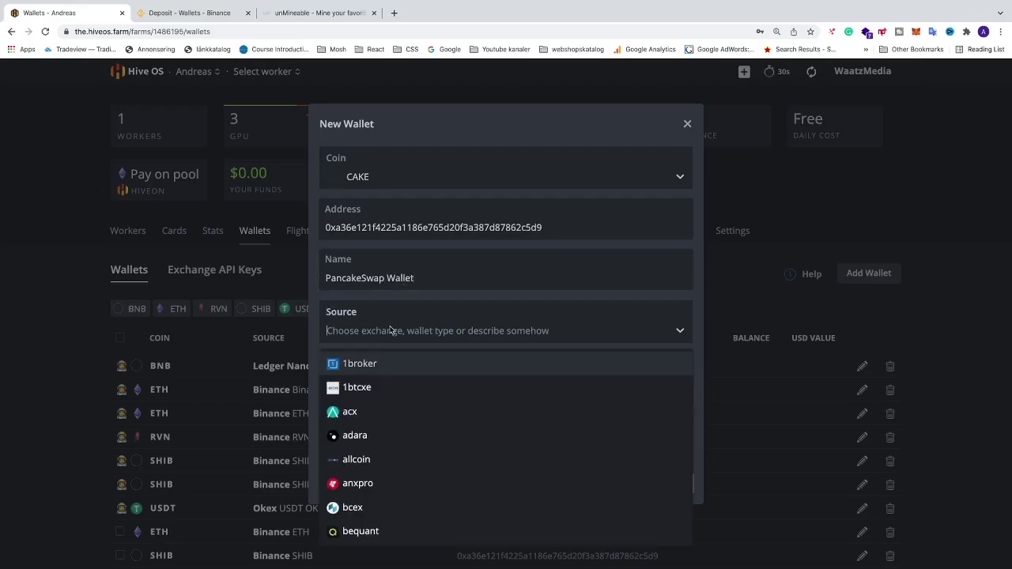
pyautogui.scroll(-4, 398, 487)
pyautogui.scroll(1, 398, 484)
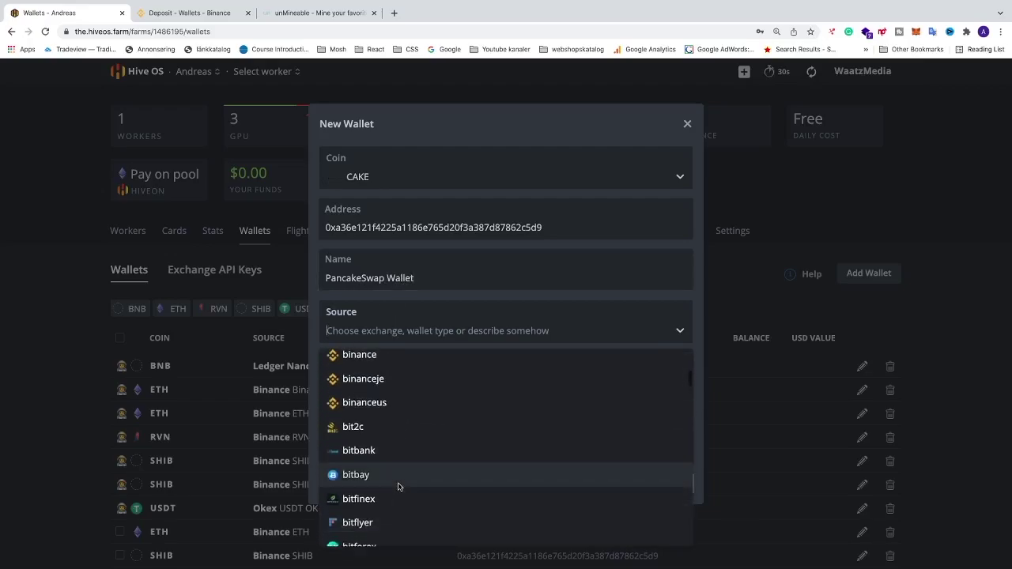
pyautogui.click(372, 367)
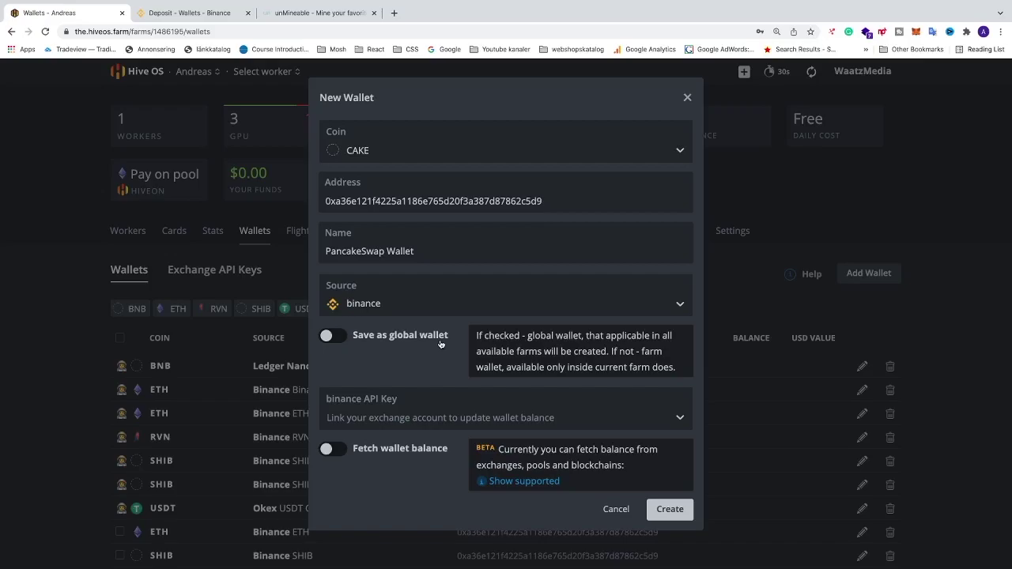
pyautogui.click(333, 340)
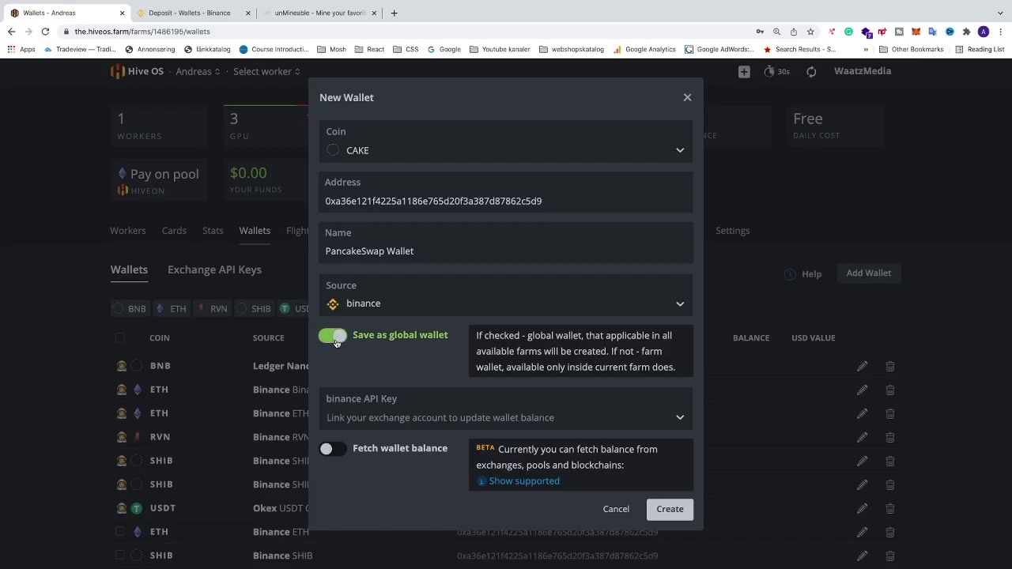
pyautogui.click(669, 509)
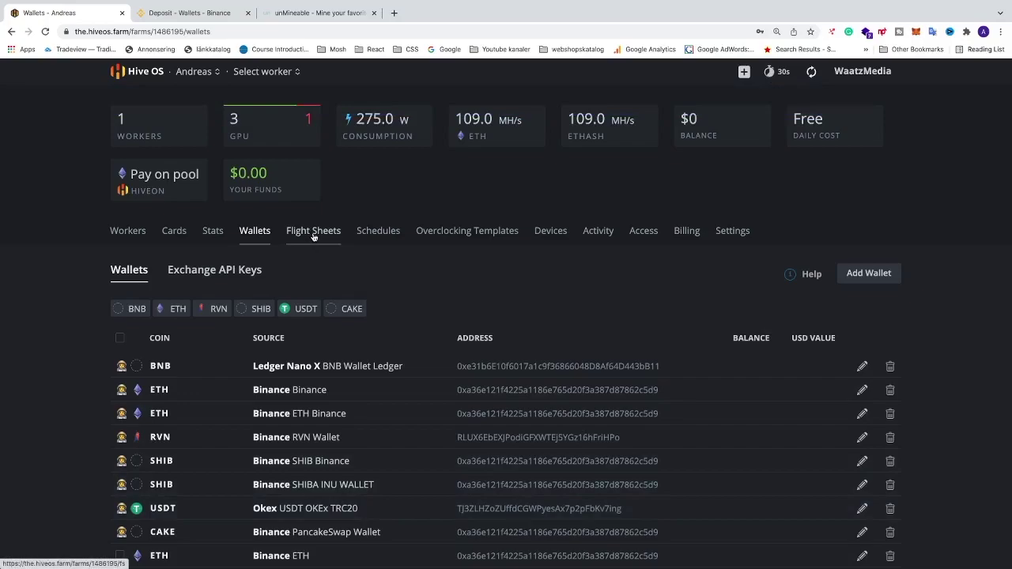
# Begin a new flight sheet with CAKE as the coin and PancakeSwap Wallet as the wallet
pyautogui.scroll(5, 312, 237)
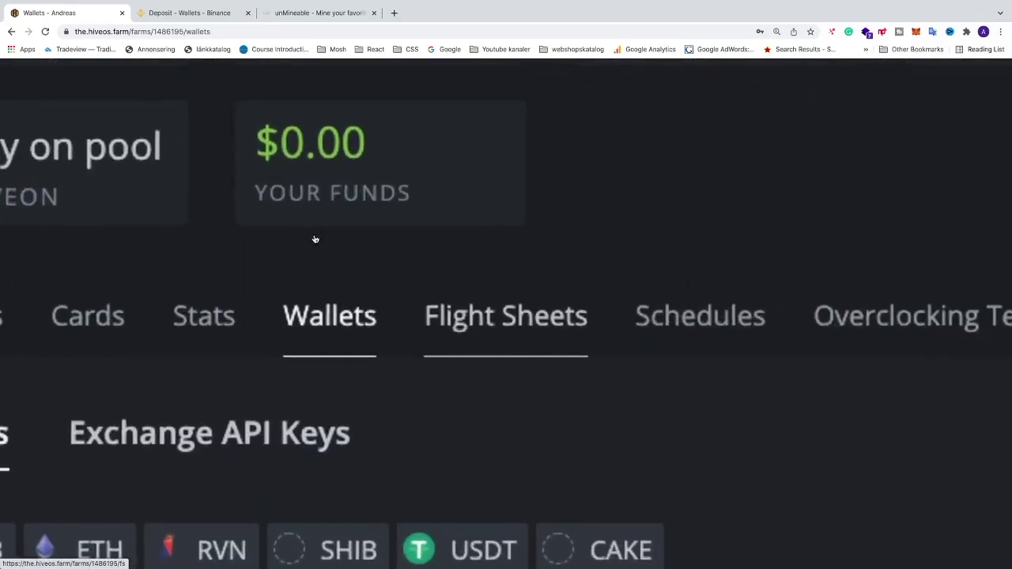
pyautogui.click(459, 319)
pyautogui.scroll(-5, 458, 319)
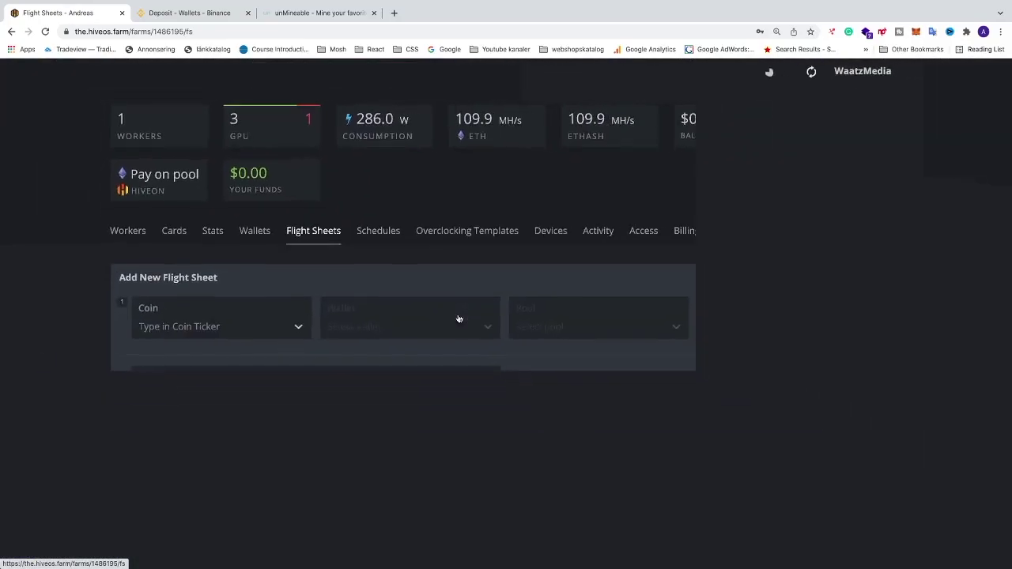
pyautogui.click(298, 326)
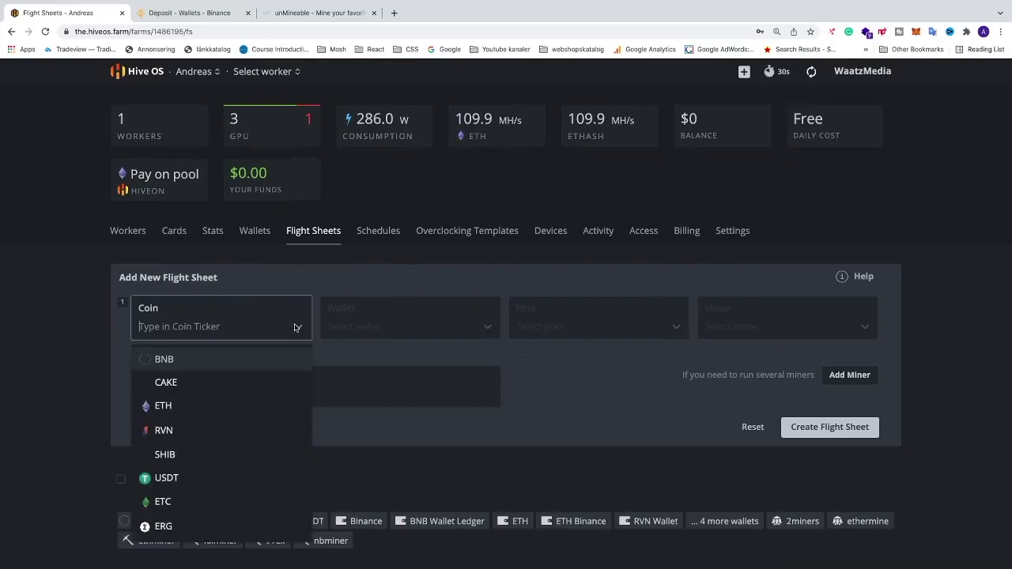
pyautogui.click(166, 385)
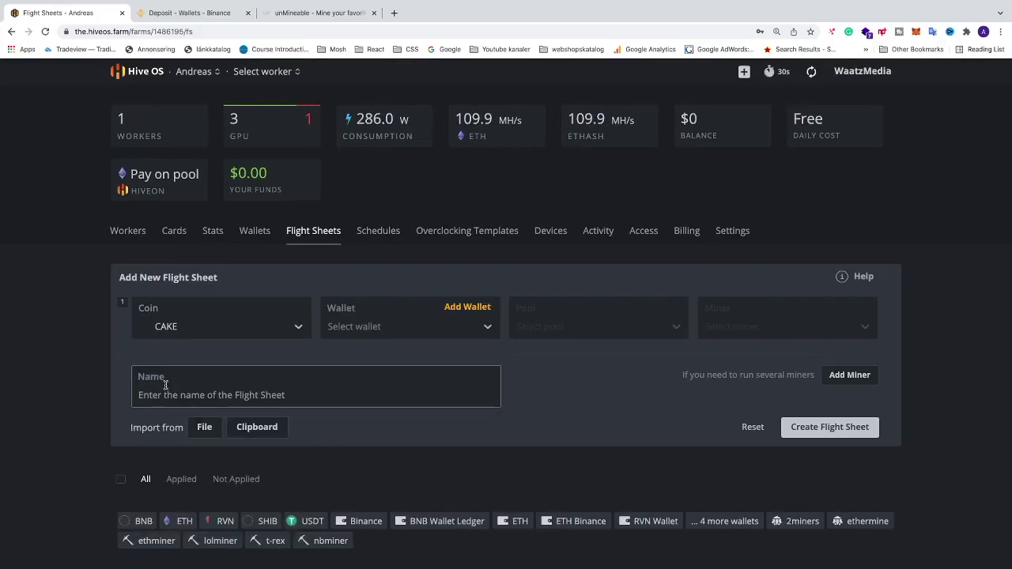
pyautogui.click(488, 329)
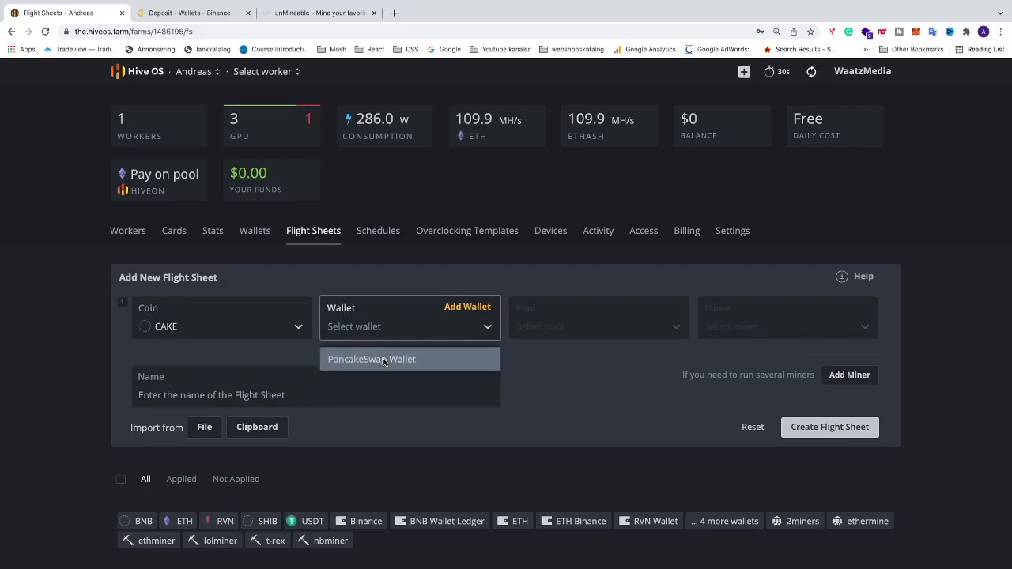
pyautogui.click(385, 360)
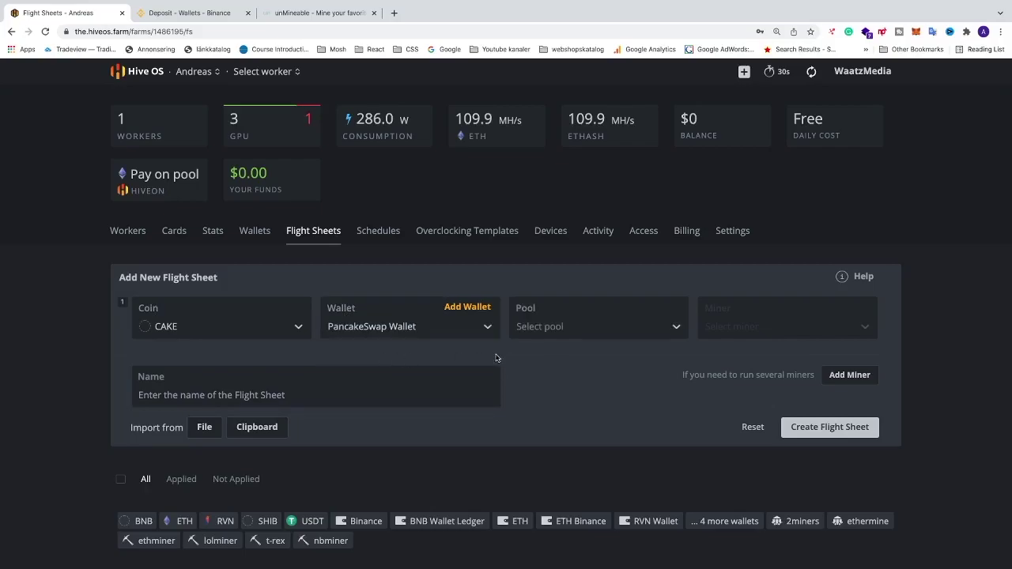
# Set the flight sheet's pool to Configure in miner and its miner to lolMiner
pyautogui.click(673, 329)
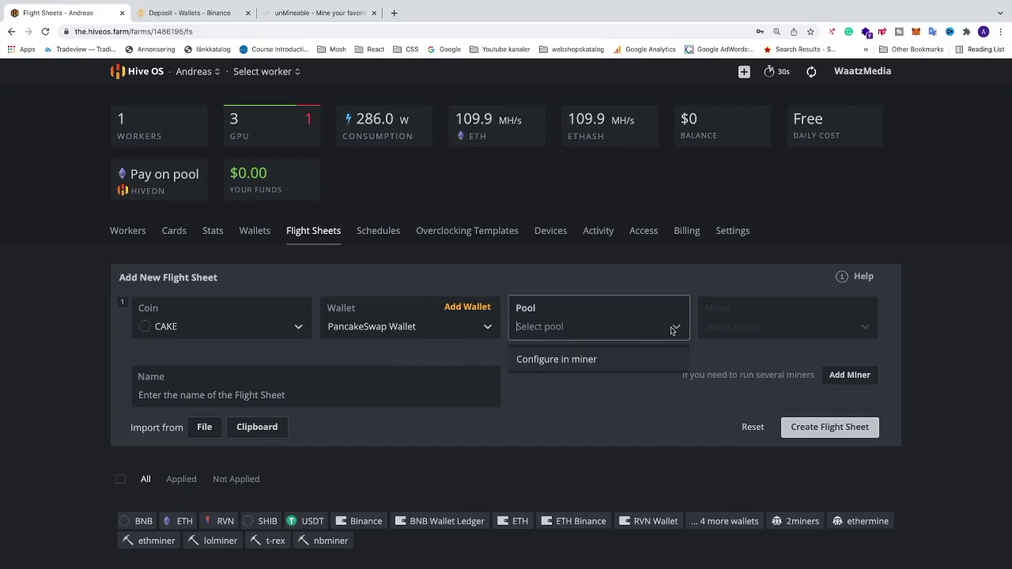
pyautogui.click(562, 360)
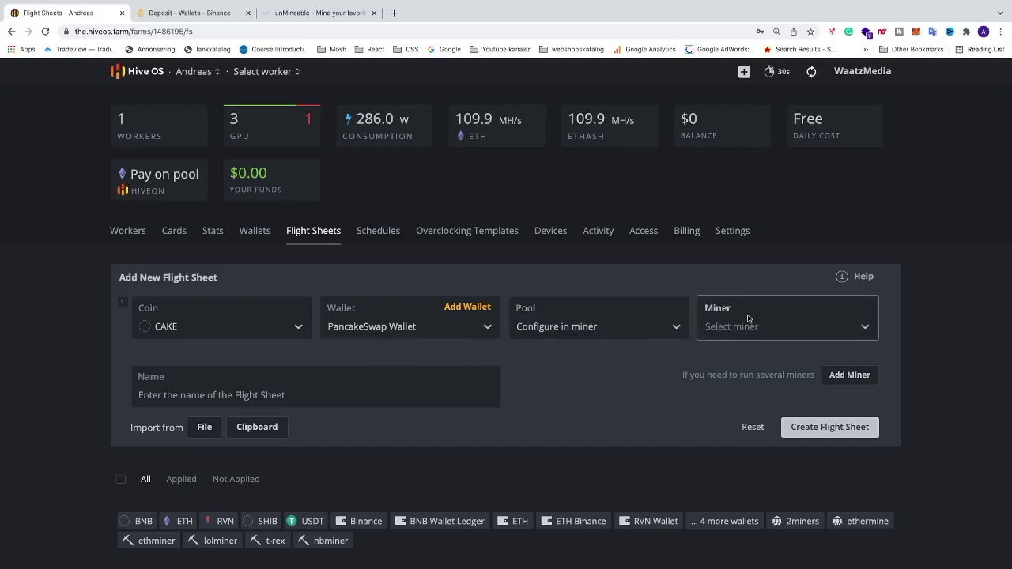
pyautogui.click(866, 331)
pyautogui.scroll(-2, 768, 429)
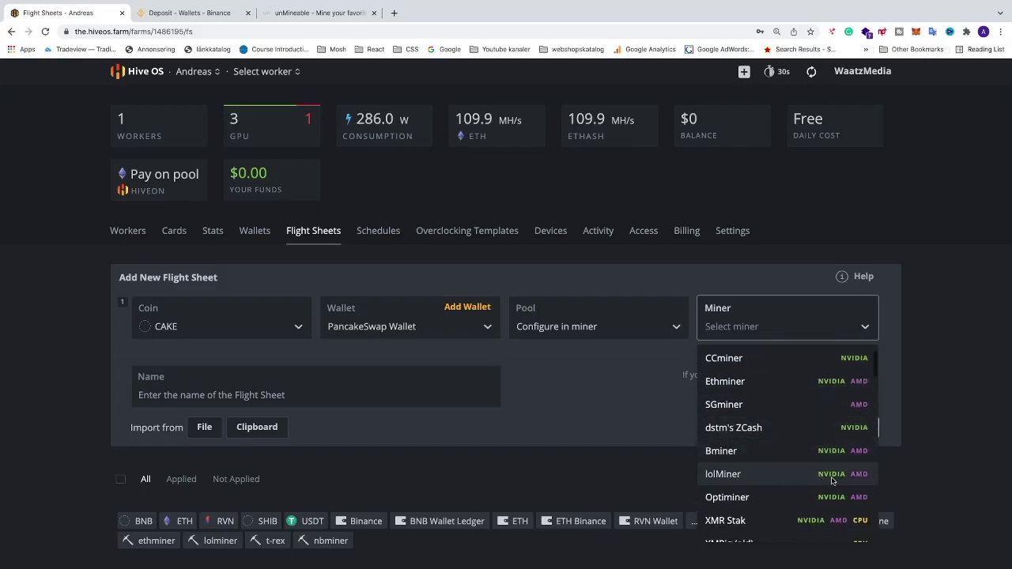
pyautogui.click(737, 477)
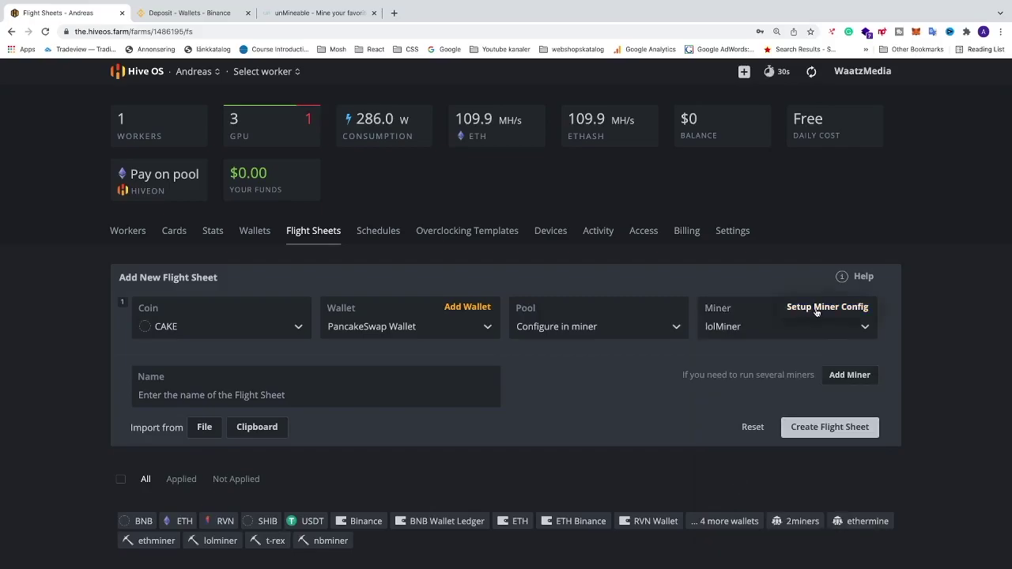
# Open the lolMiner configuration of the new flight sheet at its wallet and worker template
pyautogui.scroll(5, 817, 312)
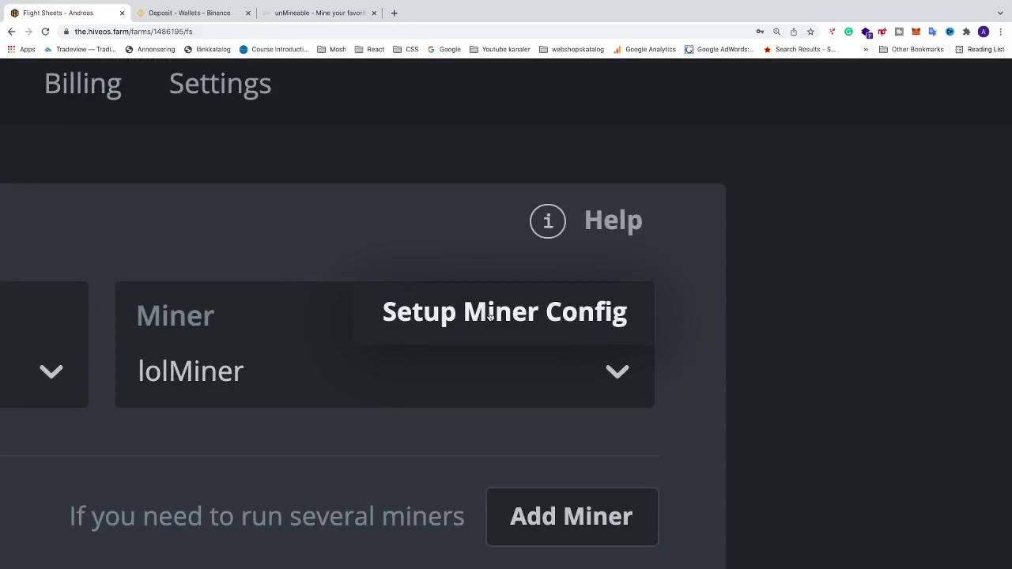
pyautogui.click(490, 317)
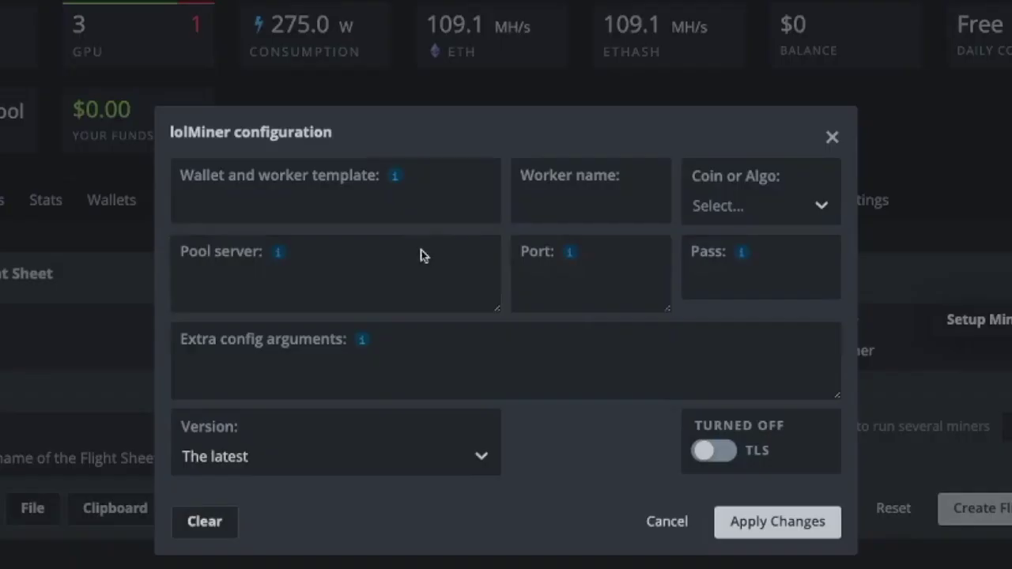
pyautogui.click(339, 212)
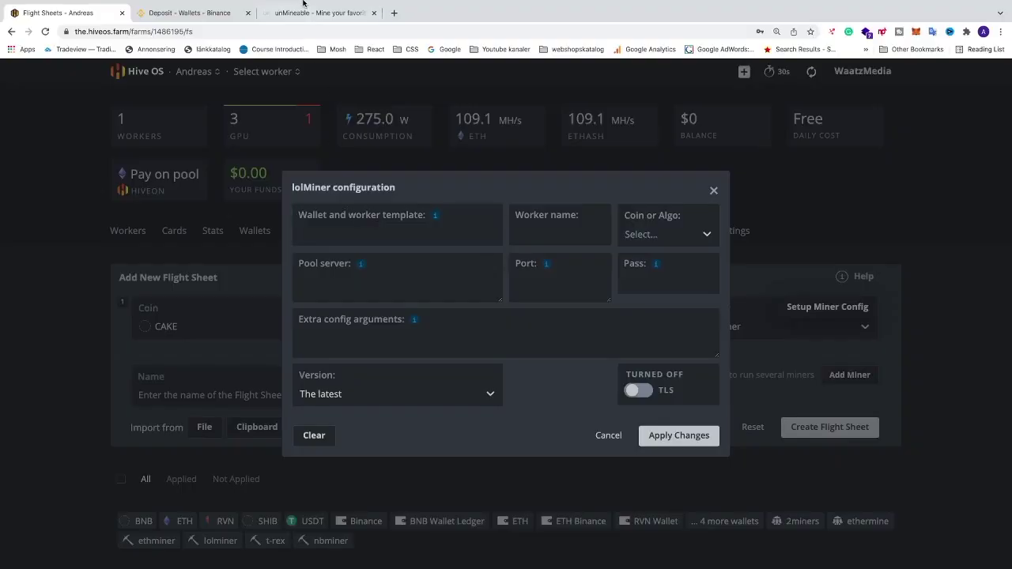
# Switch to unMineable, search the coins for "cake", and open the PancakeSwap (CAKE) mining page
pyautogui.click(295, 13)
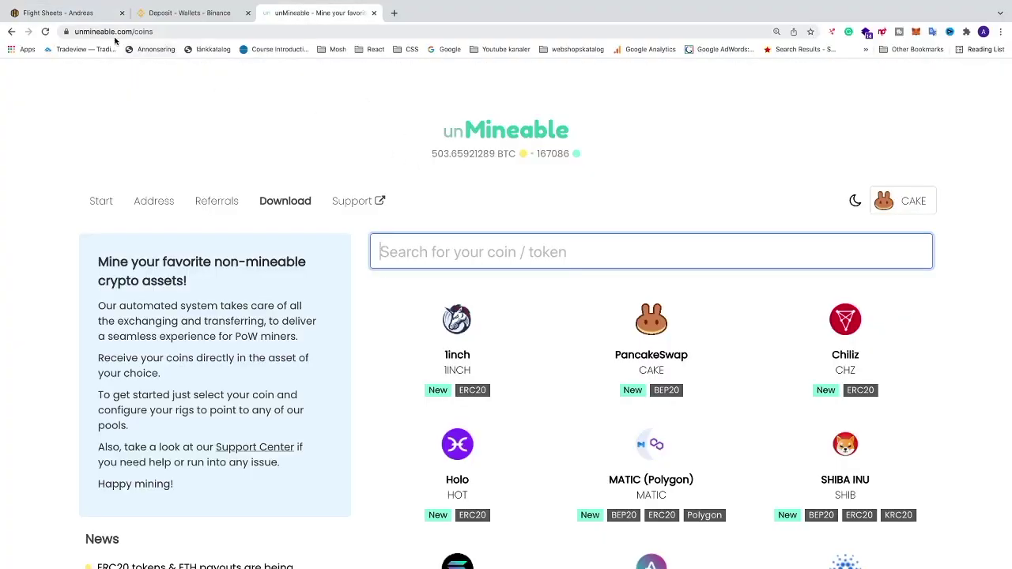
pyautogui.click(540, 250)
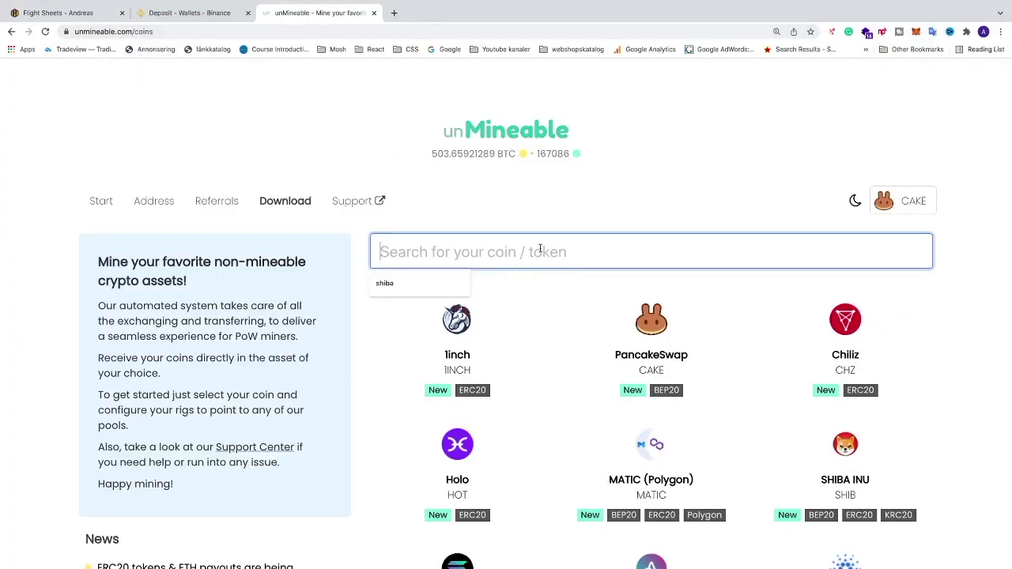
pyautogui.write('cake')
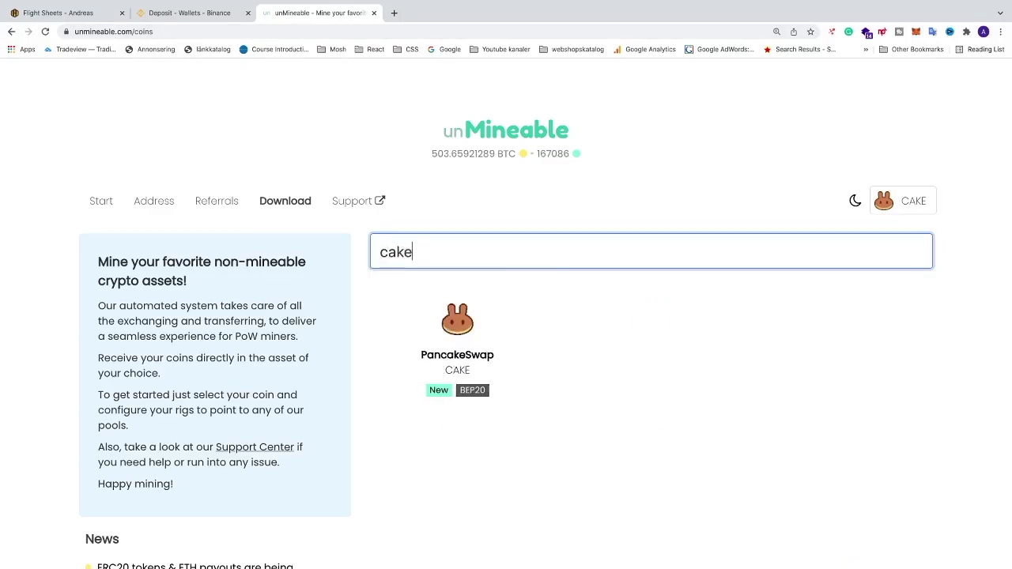
pyautogui.click(460, 360)
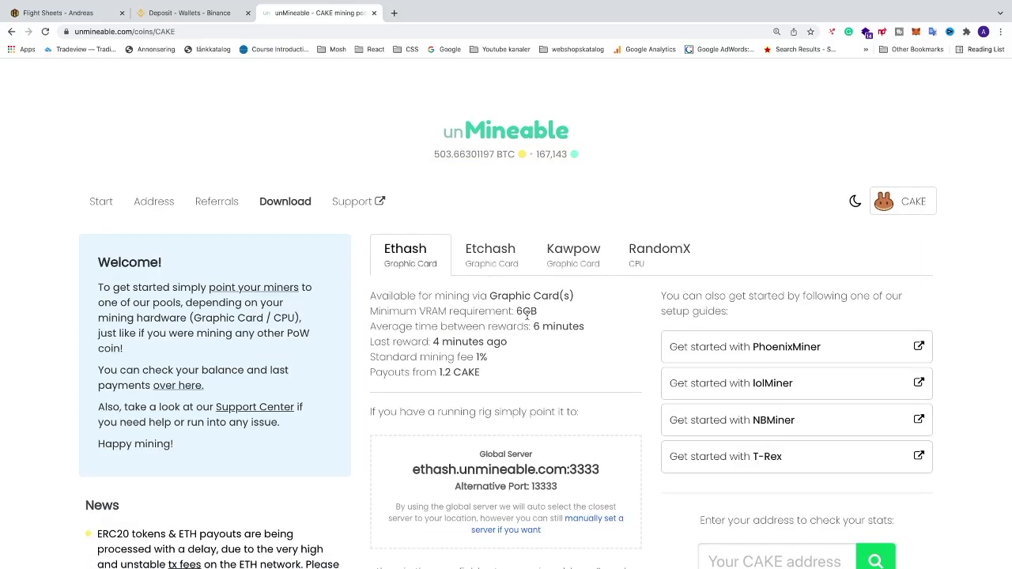
# Compare the Ethash, Etchash, Kawpow and RandomX mining requirements for CAKE, and read the Ethash server and user-field format
pyautogui.click(494, 260)
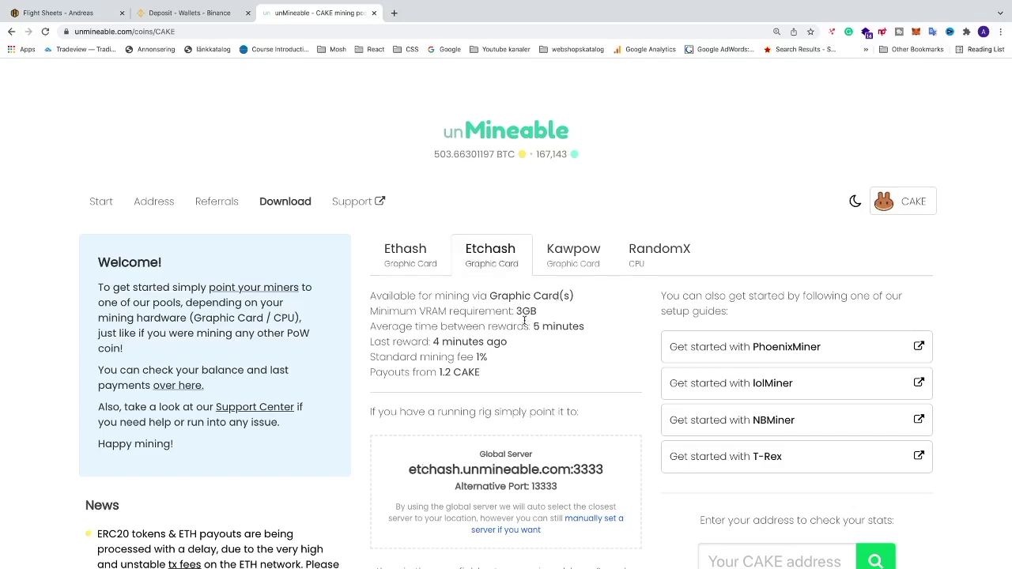
pyautogui.click(569, 258)
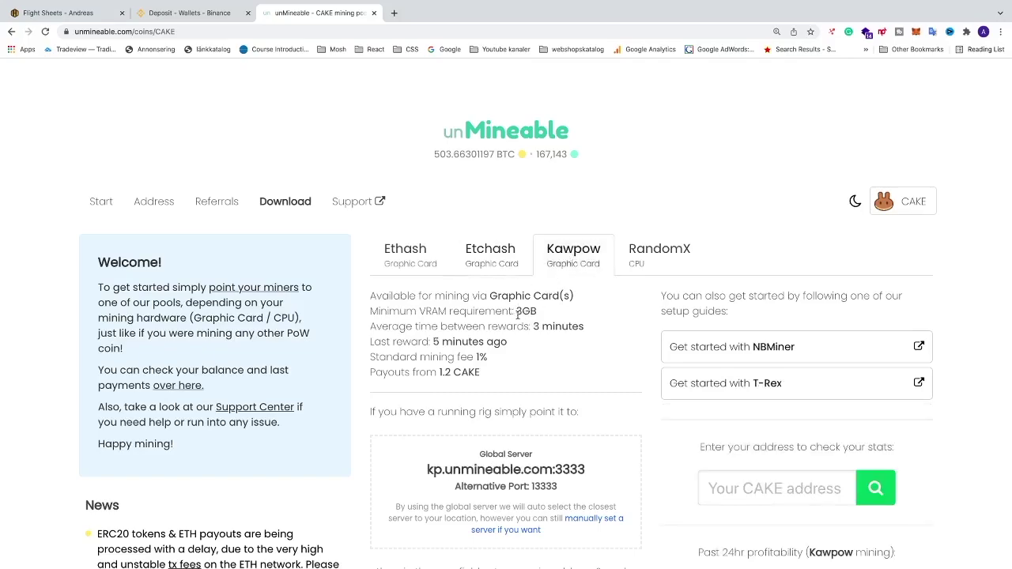
pyautogui.click(647, 257)
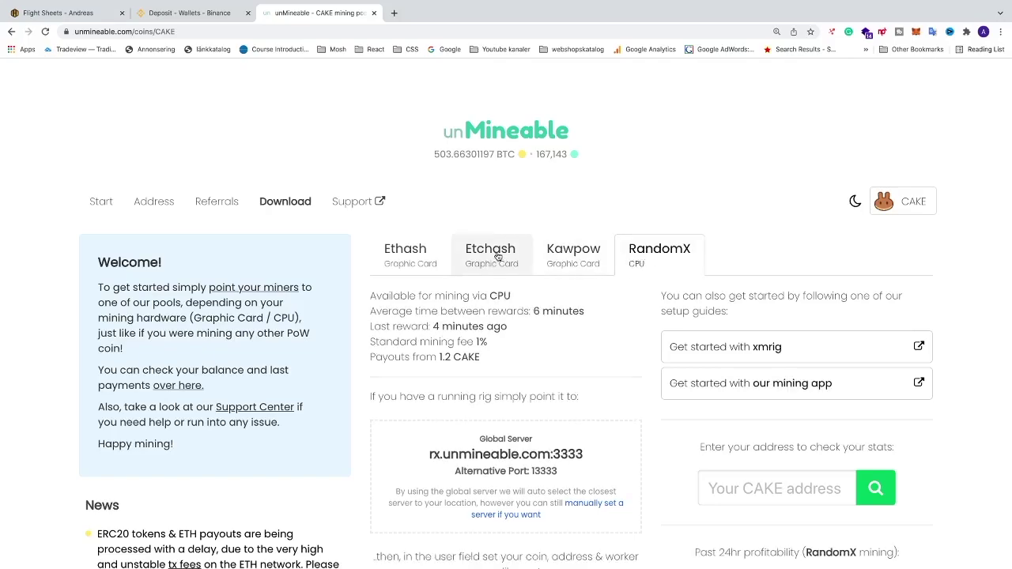
pyautogui.click(409, 259)
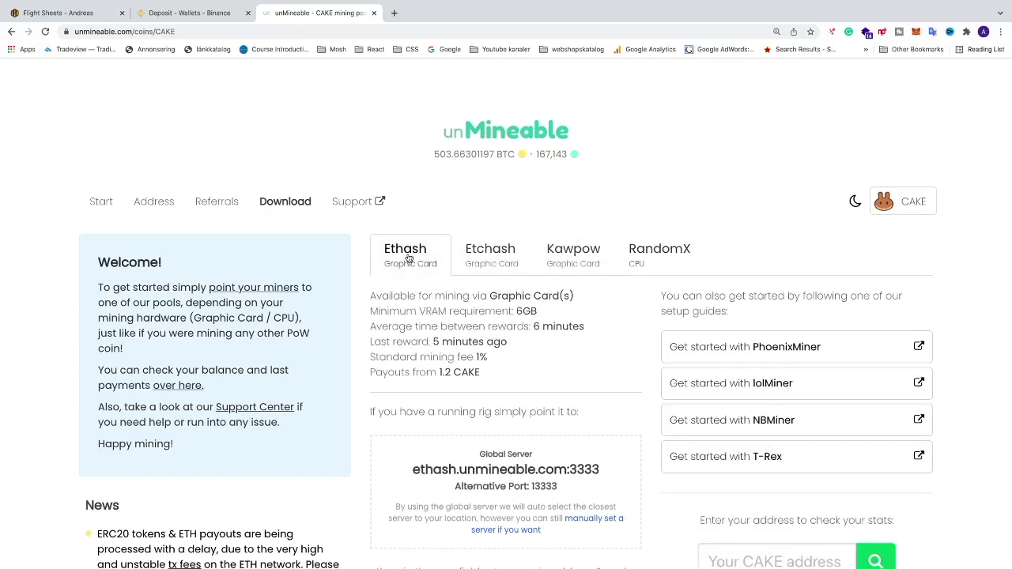
pyautogui.click(485, 259)
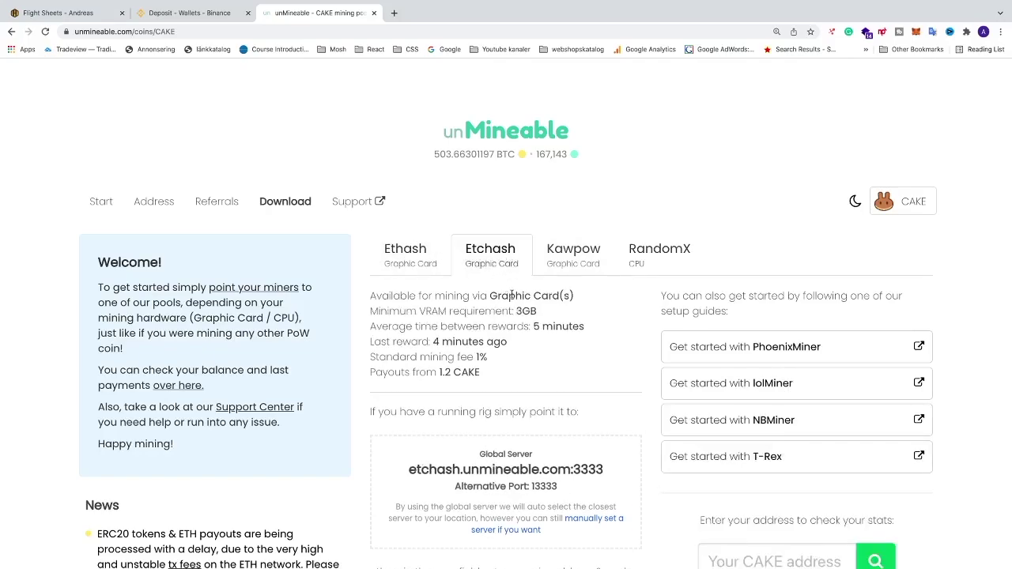
pyautogui.click(399, 256)
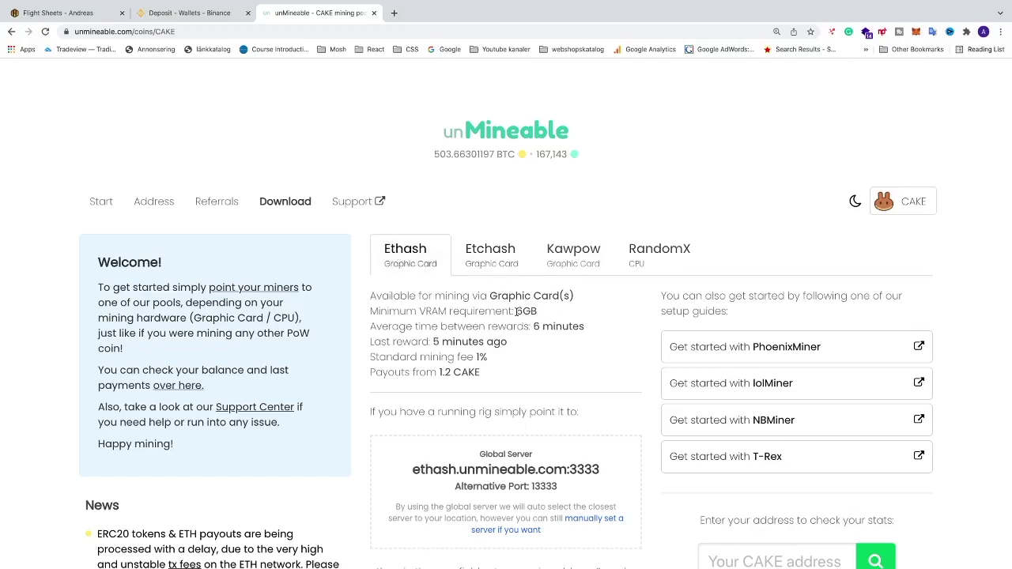
pyautogui.scroll(-1, 510, 365)
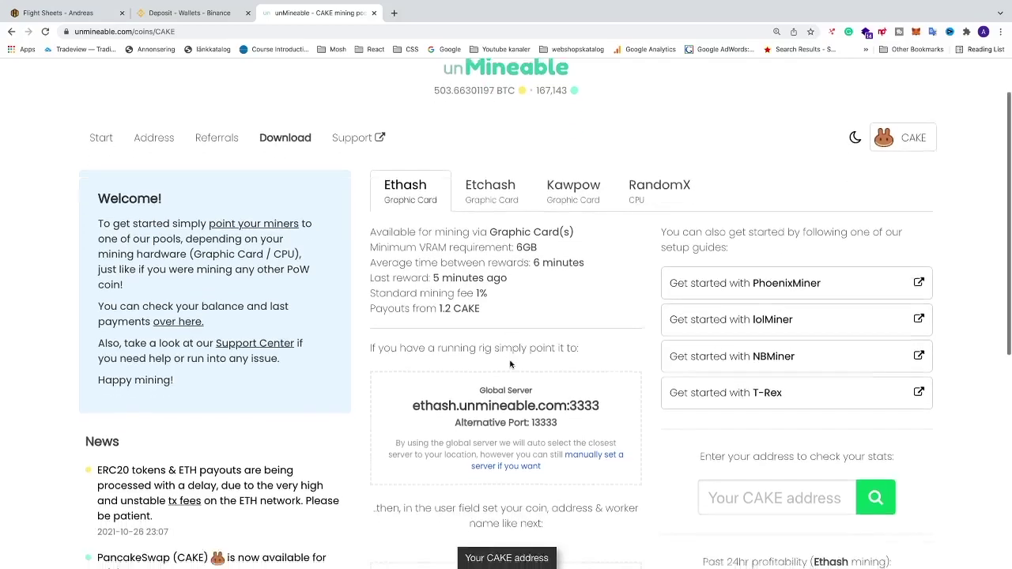
pyautogui.scroll(-3, 510, 365)
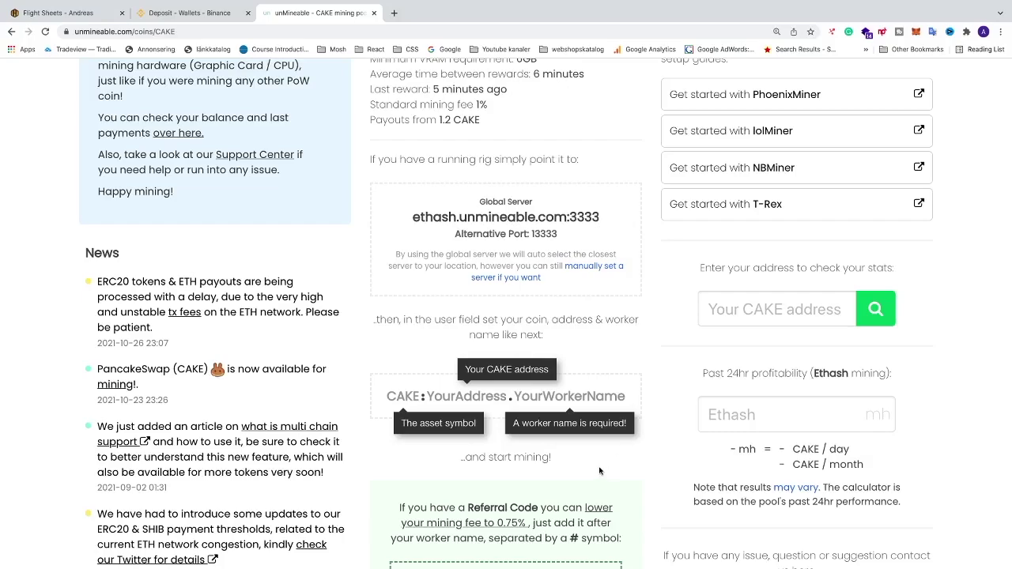
pyautogui.scroll(-2, 535, 511)
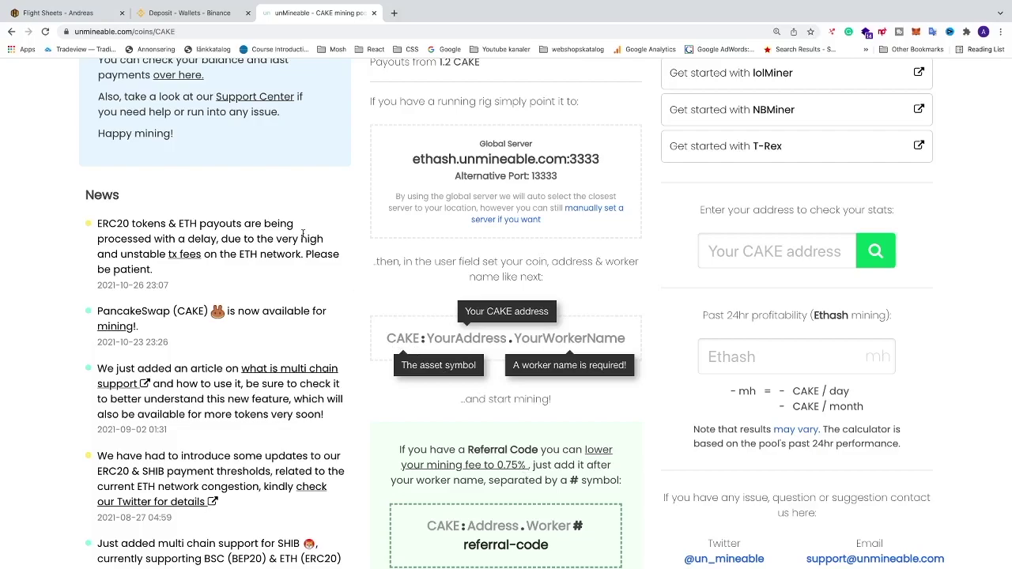
# Switch back to Hive OS and set lolMiner's wallet and worker template to CAKE:%WAL%.%WORKER_NAME%#
pyautogui.click(77, 13)
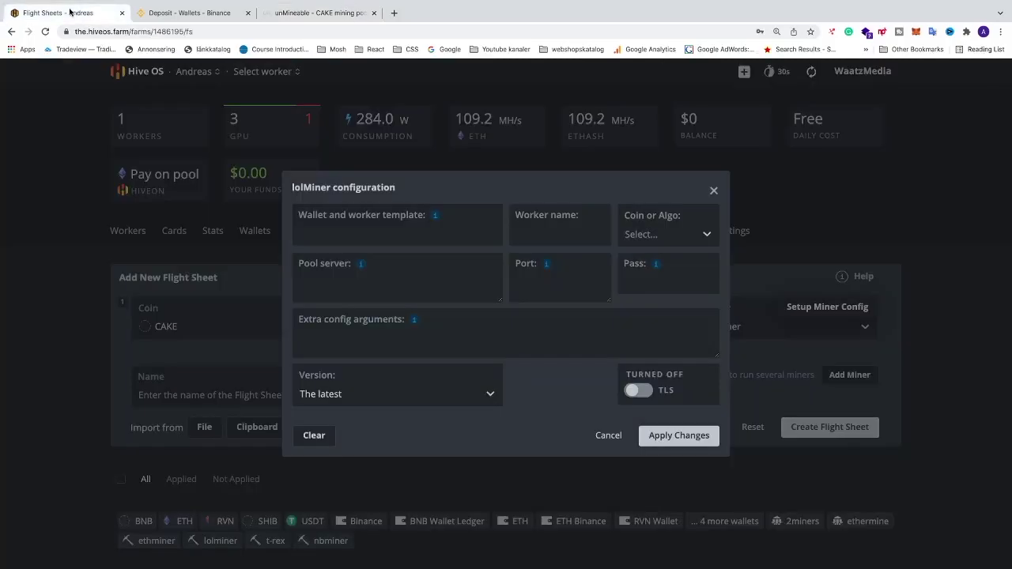
pyautogui.click(325, 229)
pyautogui.write('CAKE:')
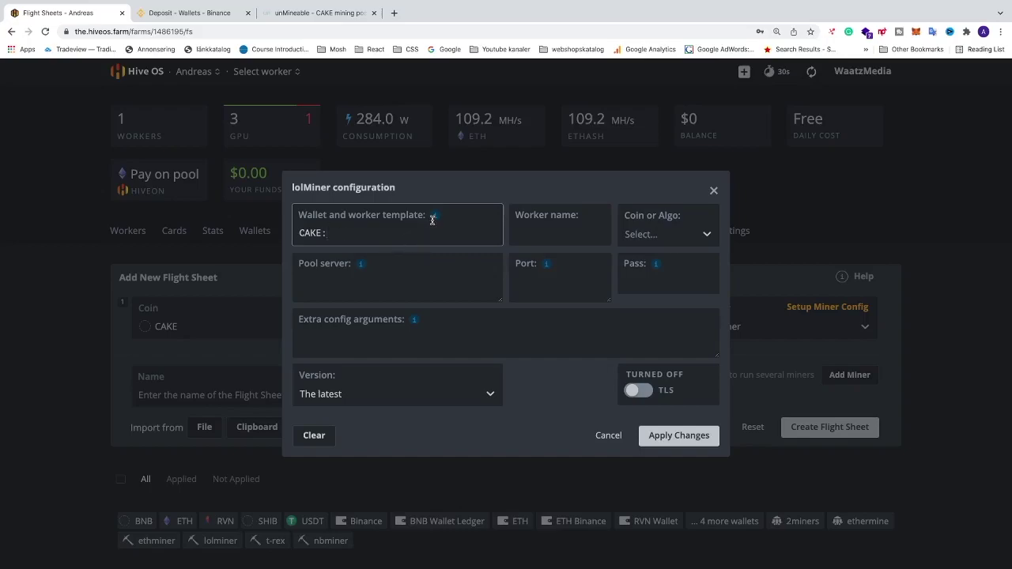
pyautogui.moveTo(437, 218)
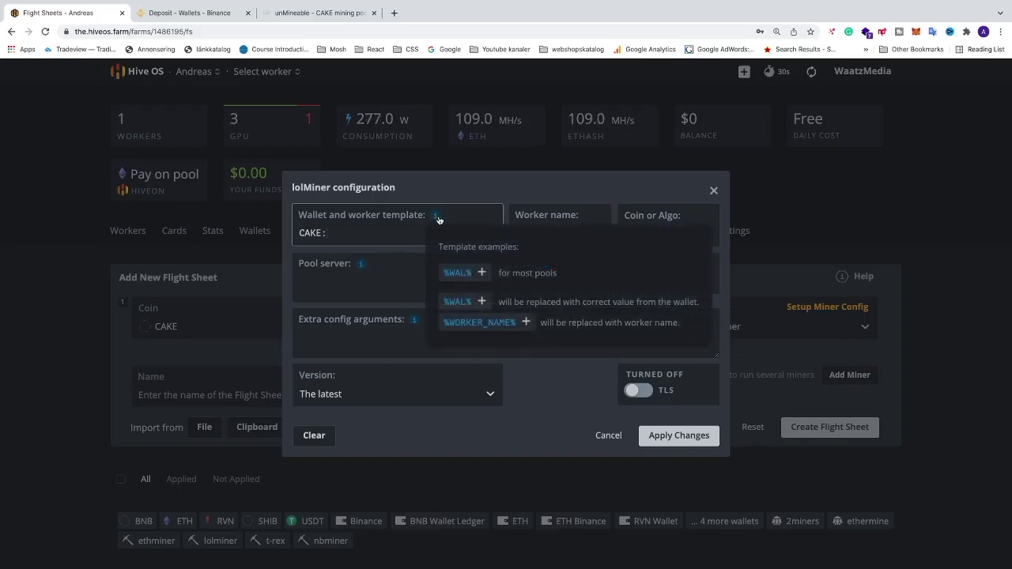
pyautogui.click(465, 277)
pyautogui.click(471, 327)
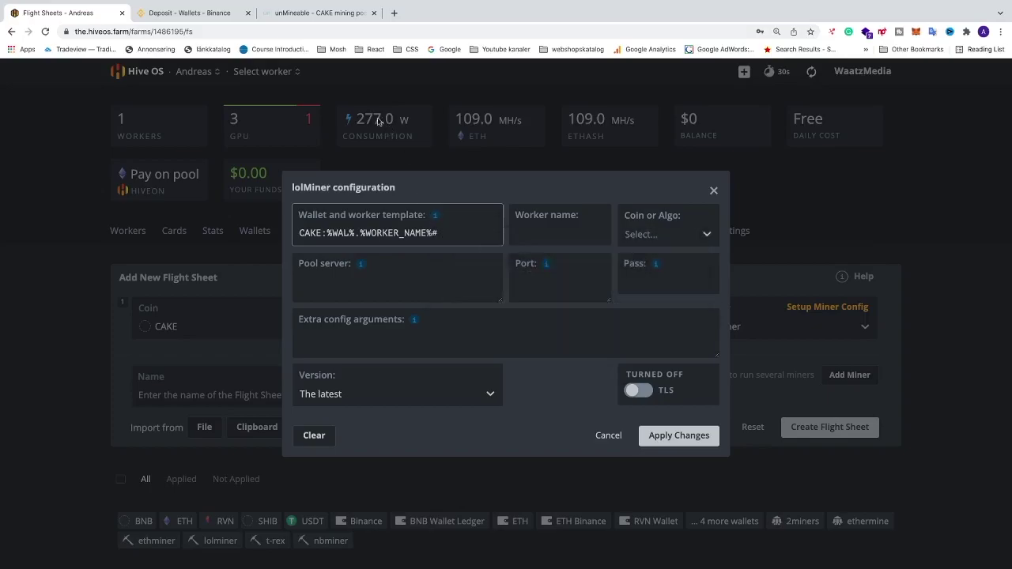
# Switch to unMineable, open the stats page of the CAKE deposit address, and show its referral code
pyautogui.click(300, 14)
pyautogui.scroll(3, 419, 297)
pyautogui.scroll(2, 340, 269)
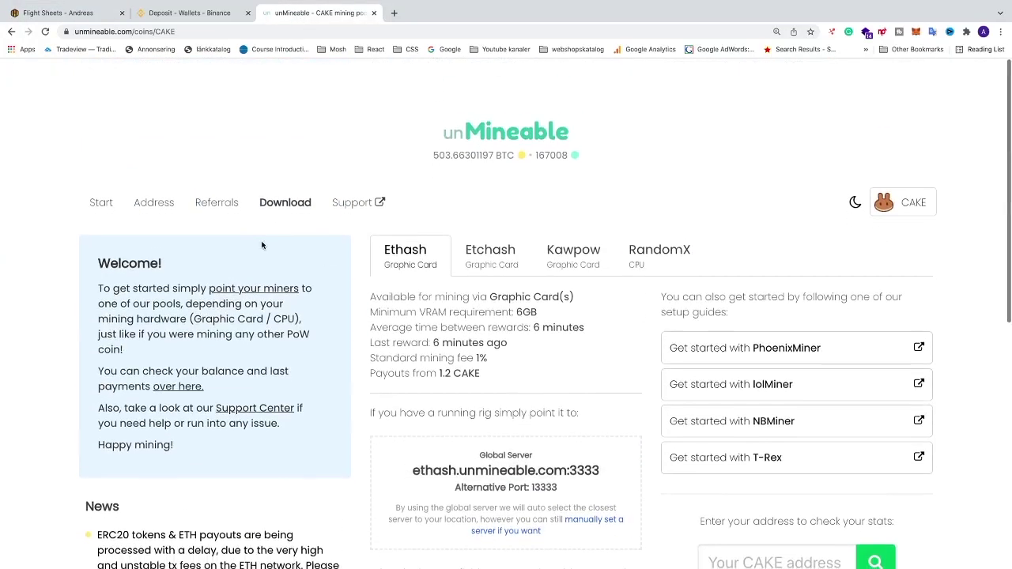
pyautogui.click(220, 203)
pyautogui.click(400, 336)
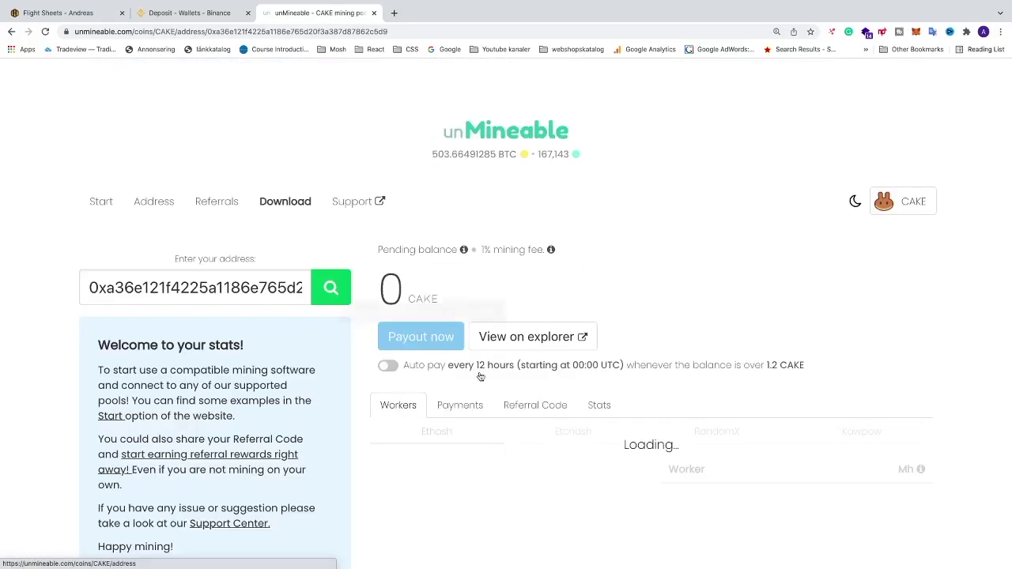
pyautogui.click(466, 406)
pyautogui.click(531, 405)
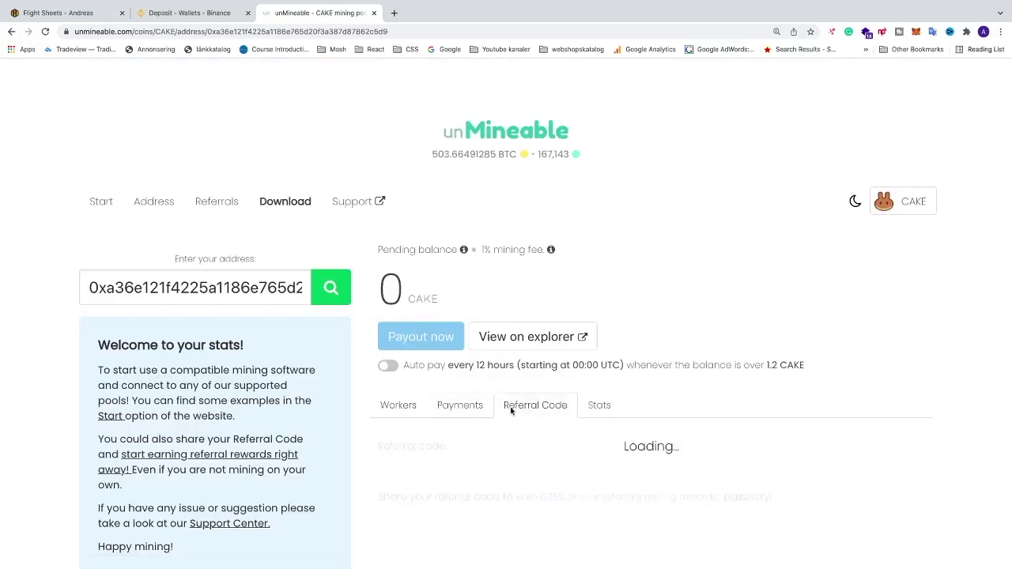
pyautogui.scroll(-2, 388, 326)
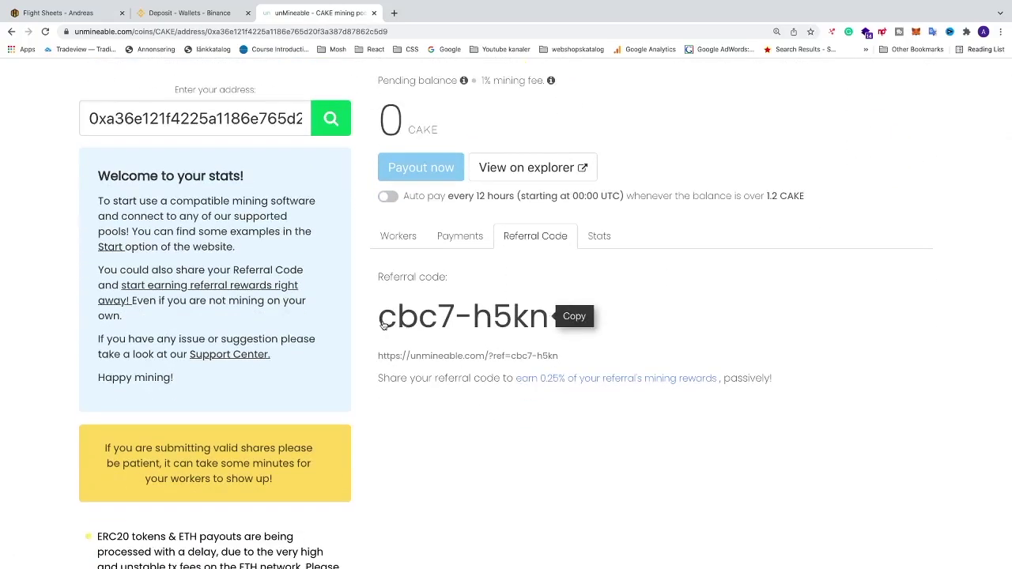
# Copy the referral code and append it after the # in lolMiner's wallet and worker template in Hive OS
pyautogui.moveTo(382, 325); pyautogui.dragTo(544, 327)
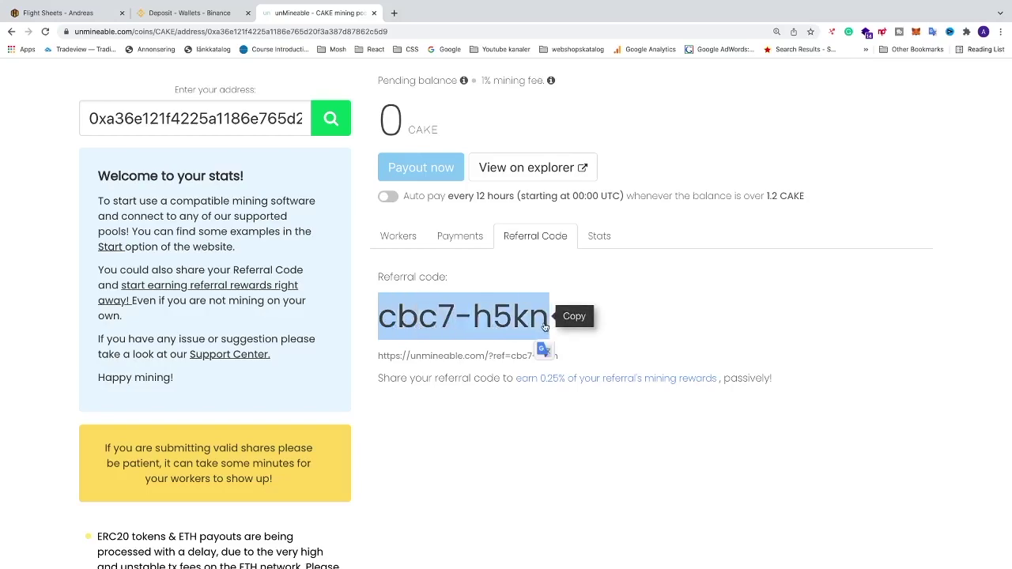
pyautogui.rightClick(501, 320)
pyautogui.click(522, 346)
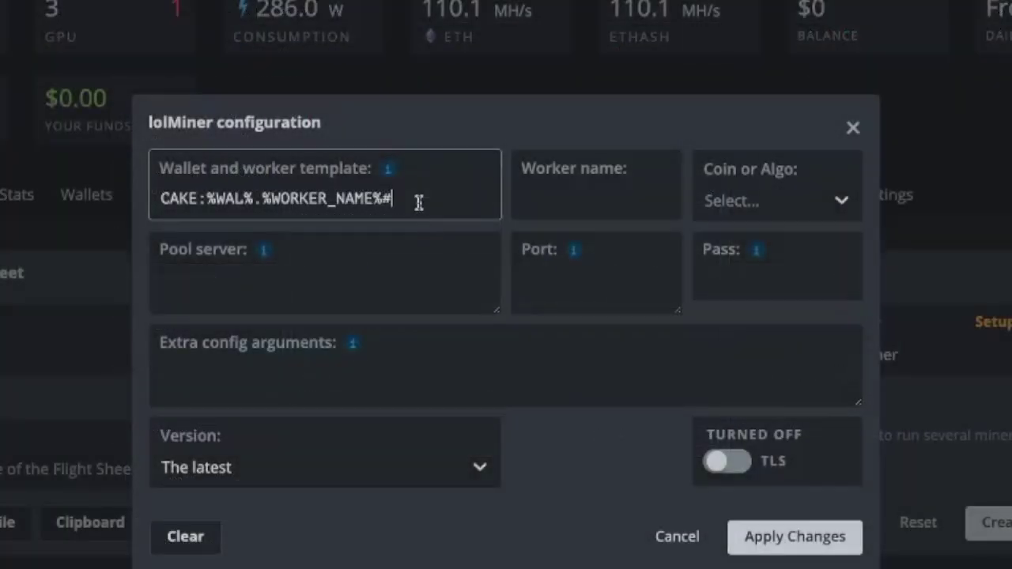
pyautogui.hotkey('ctrl', 'v')
# Switch to unMineable's CAKE start page and compare the Ethash and Etchash servers, ending on Ethash
pyautogui.click(222, 282)
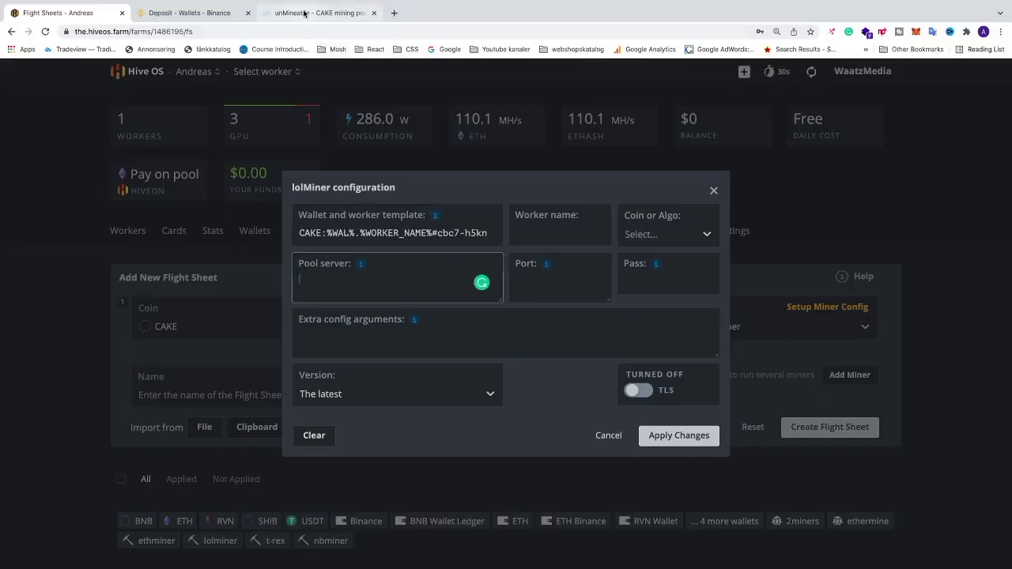
pyautogui.click(304, 13)
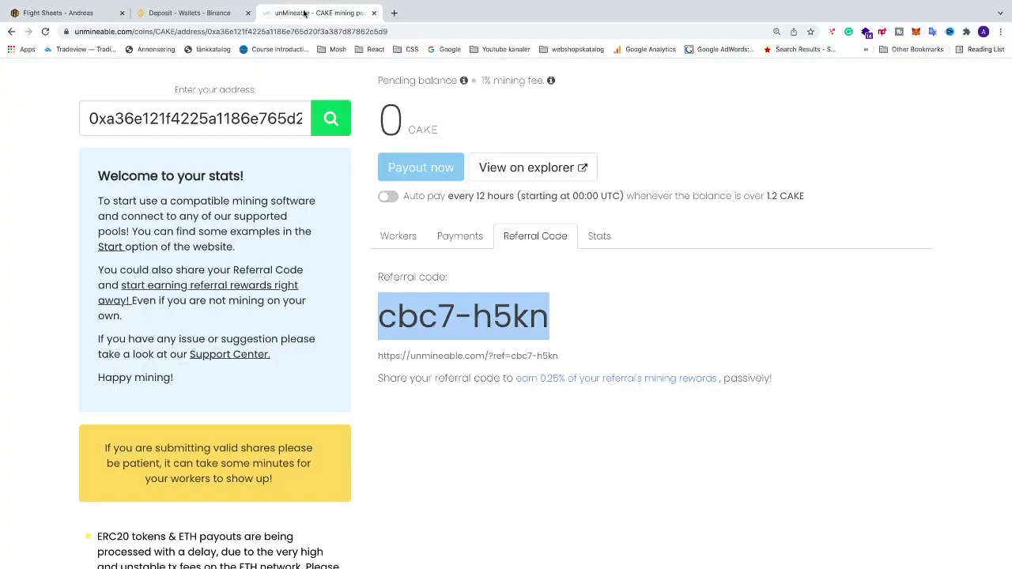
pyautogui.click(101, 200)
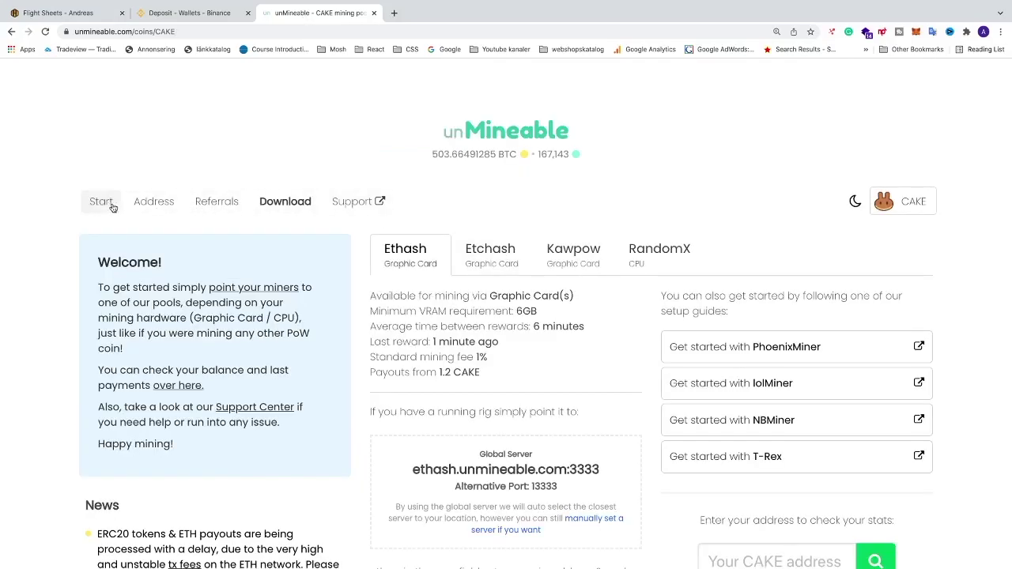
pyautogui.scroll(-3, 500, 360)
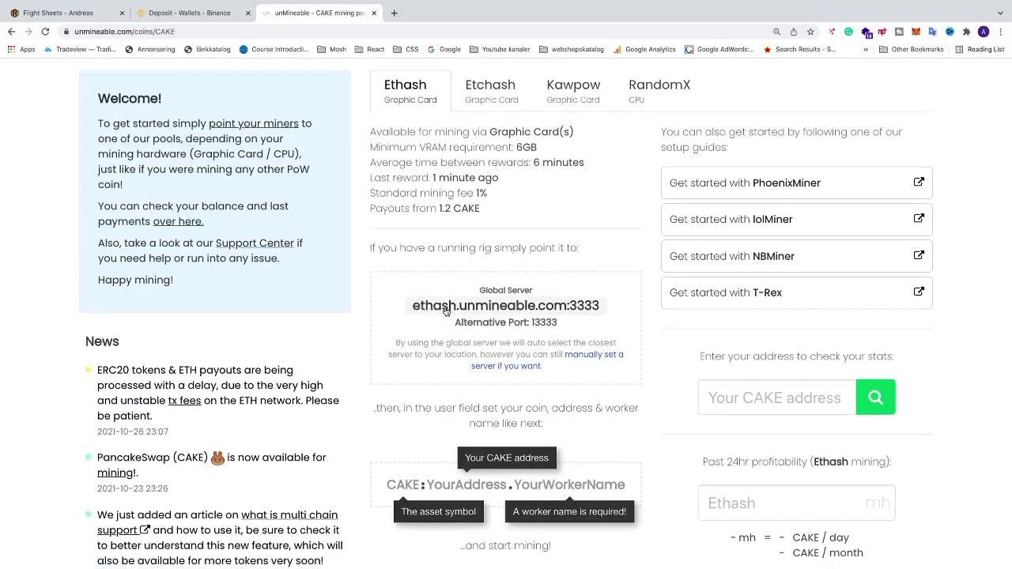
pyautogui.scroll(2, 419, 309)
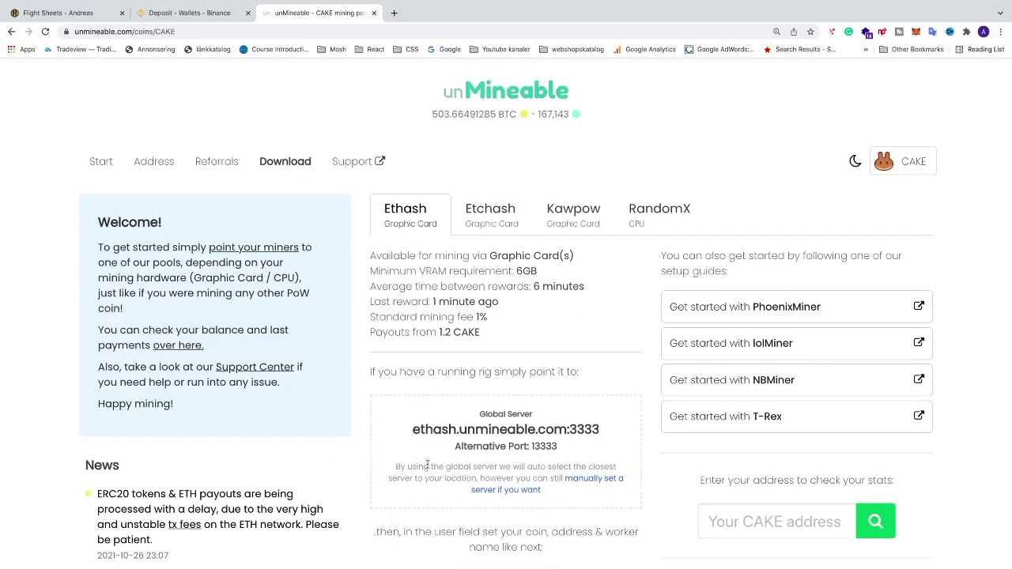
pyautogui.click(488, 221)
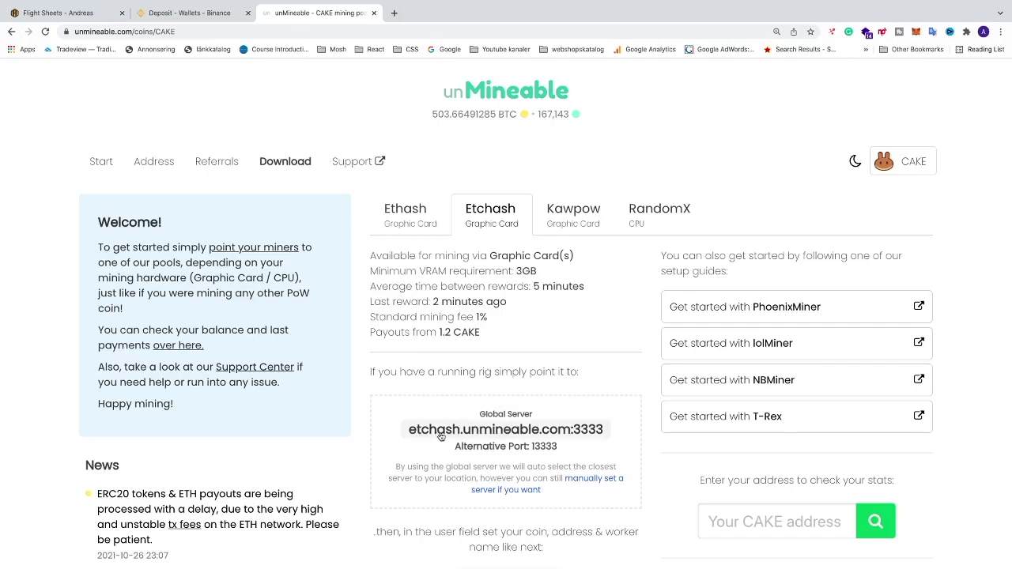
pyautogui.click(398, 228)
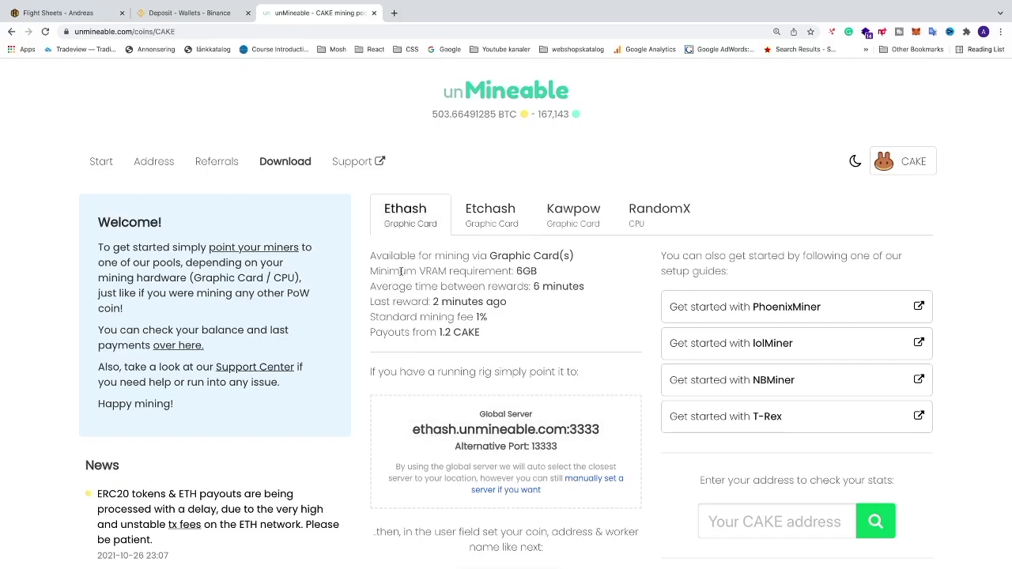
# Copy the Ethash pool address and set lolMiner's pool server in Hive OS to ethash.unmineable.com:3333
pyautogui.click(414, 433)
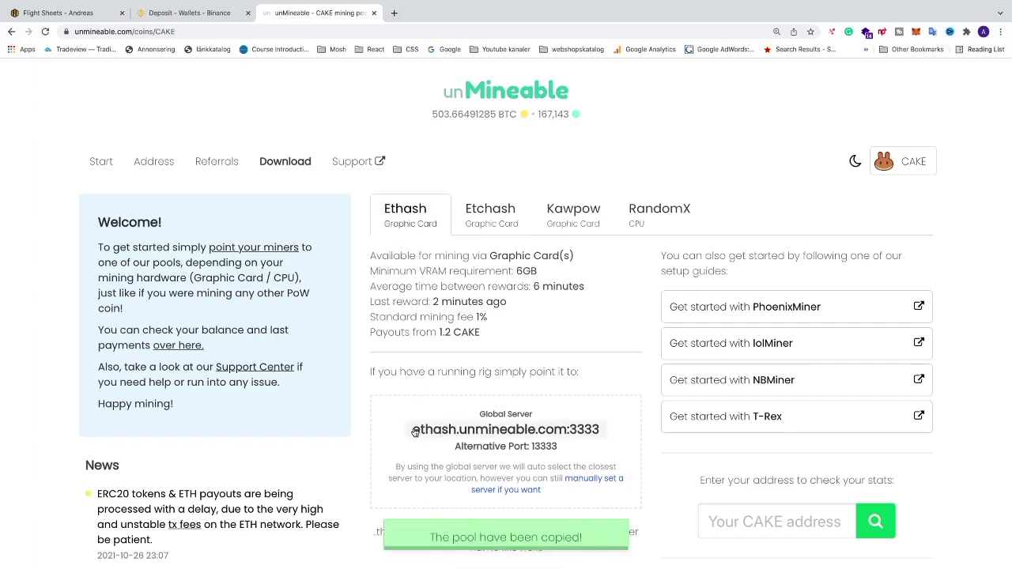
pyautogui.click(123, 6)
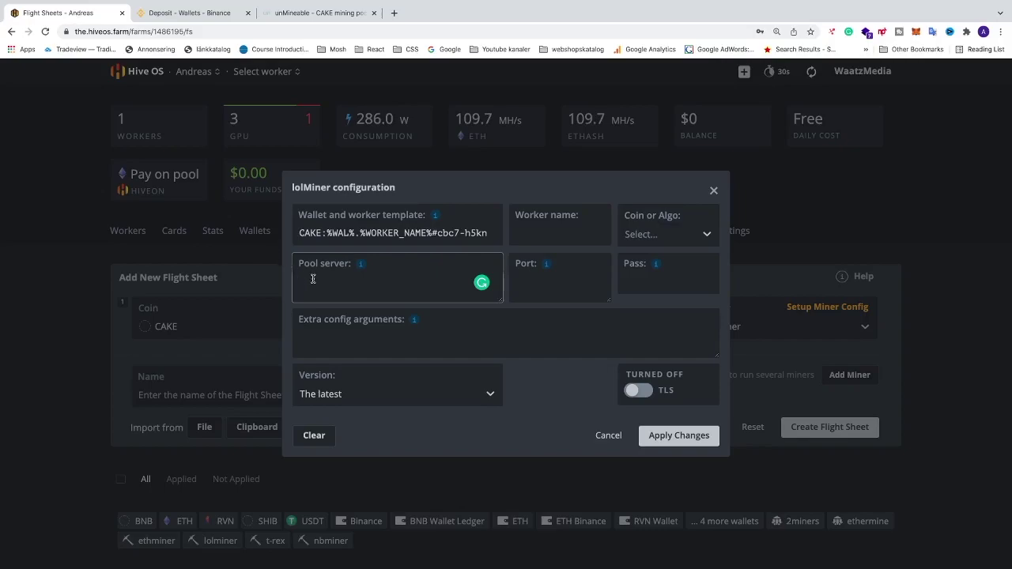
pyautogui.hotkey('ctrl', 'v')
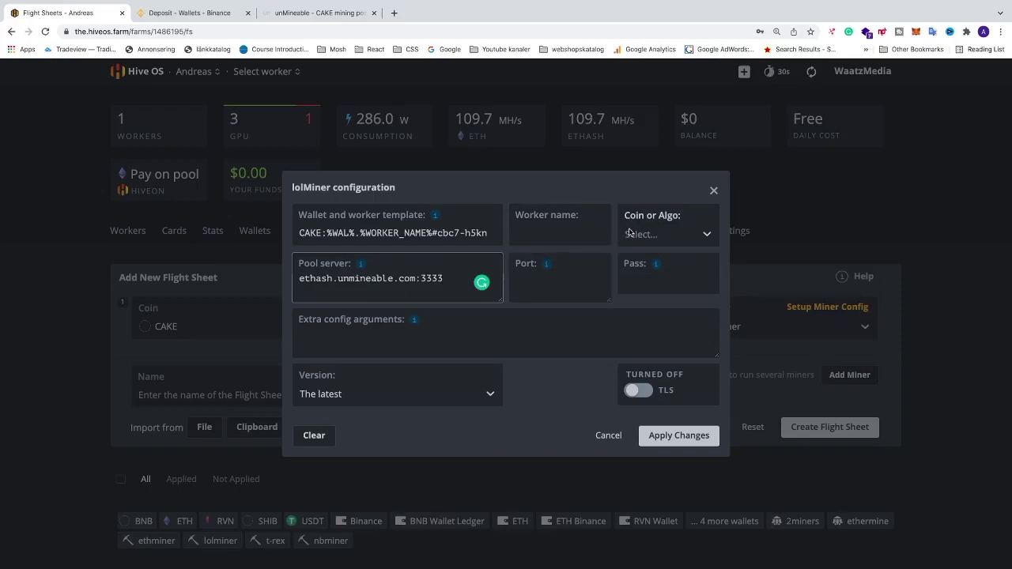
# Set lolMiner's coin or algorithm to ETHASH
pyautogui.click(706, 235)
pyautogui.scroll(-1, 676, 356)
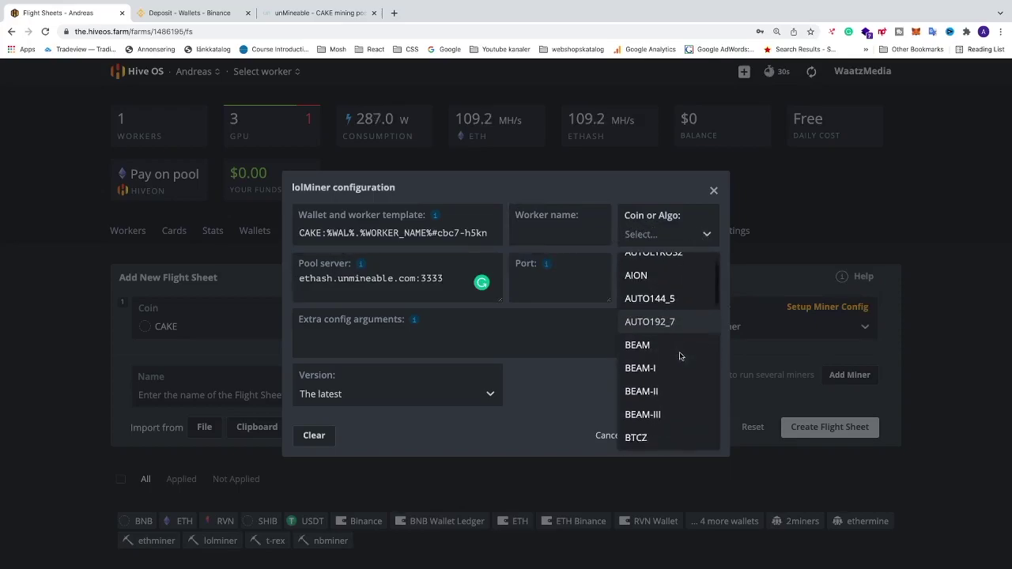
pyautogui.scroll(-6, 679, 356)
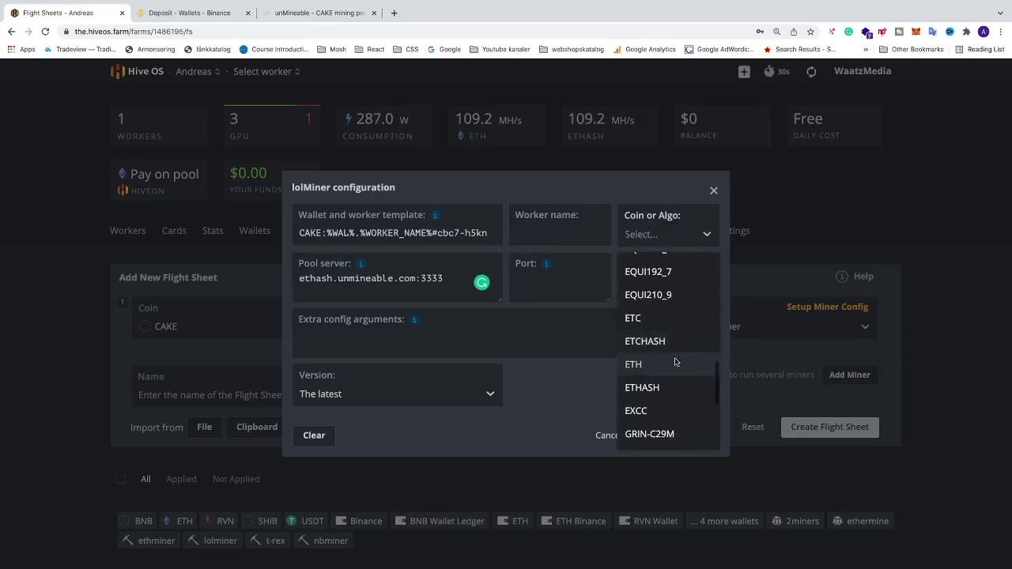
pyautogui.scroll(-1, 676, 361)
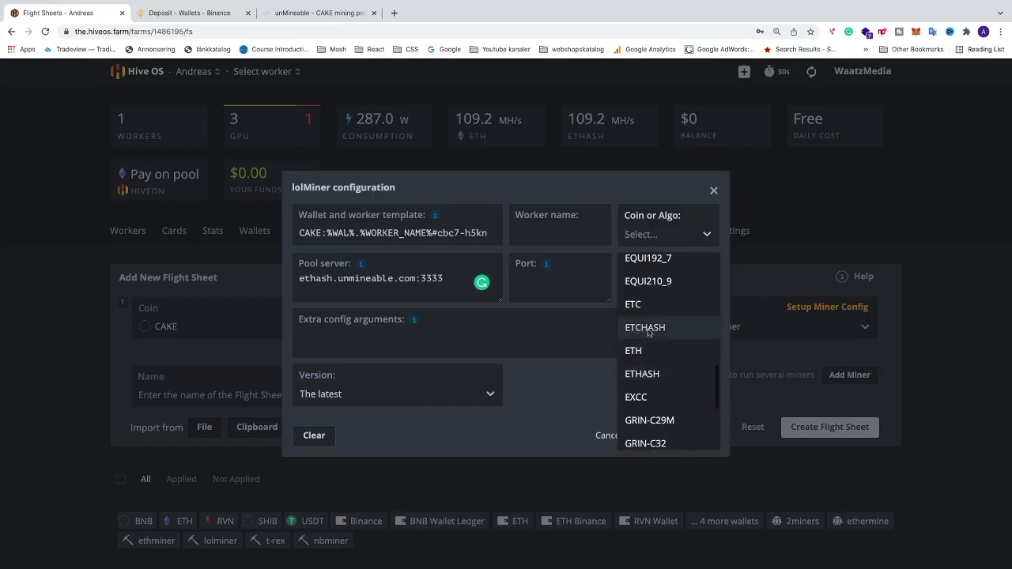
pyautogui.click(644, 377)
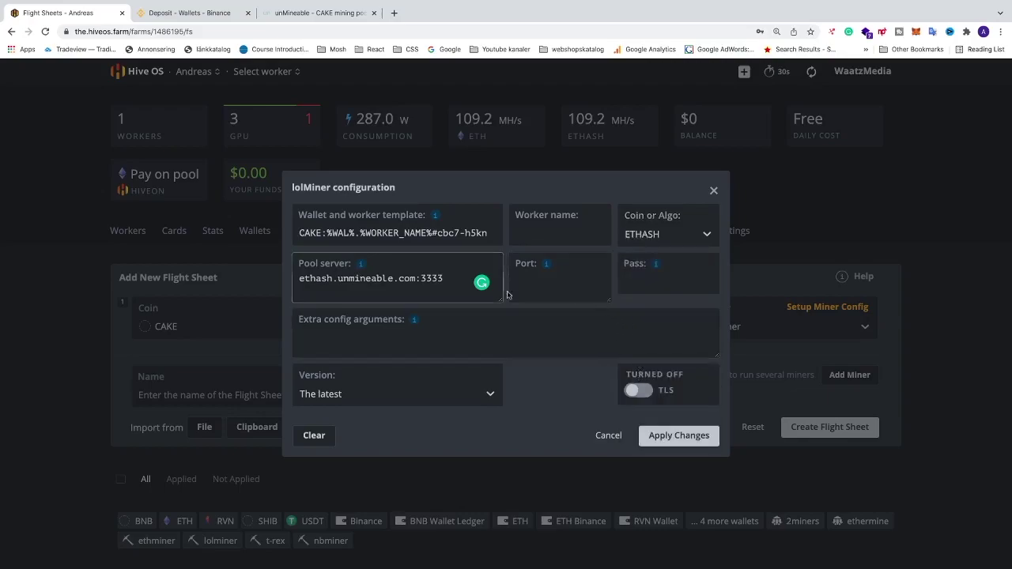
# Fill in the pool password, add the extra config argument --devices NVIDIA, and apply the lolMiner configuration
pyautogui.click(633, 284)
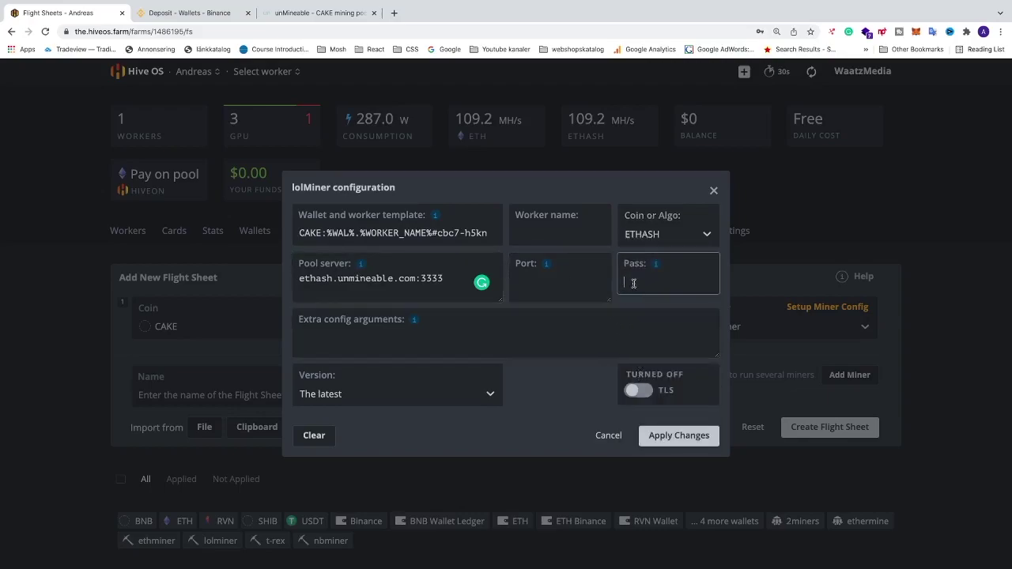
pyautogui.write('x')
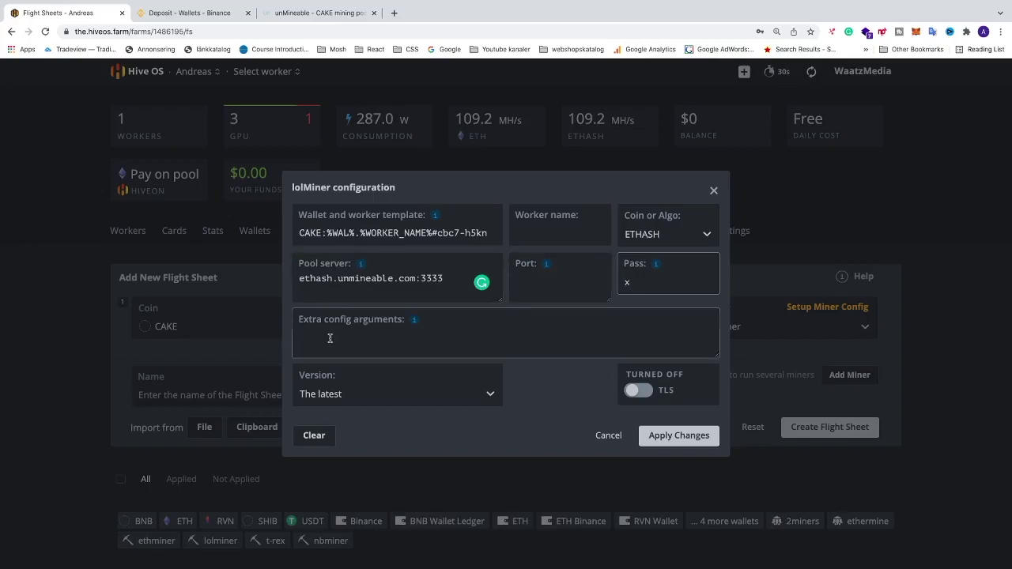
pyautogui.moveTo(414, 324)
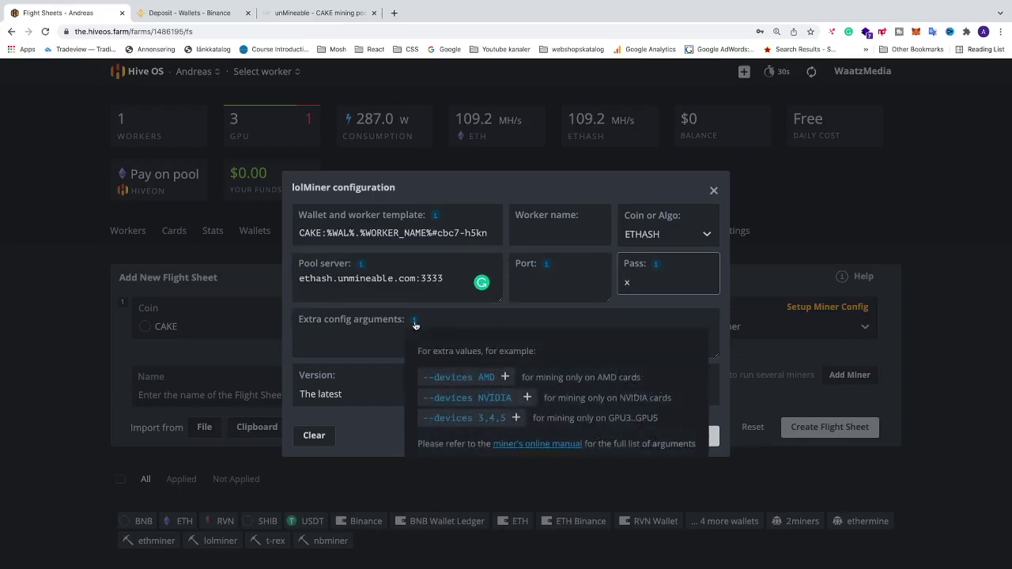
pyautogui.click(478, 401)
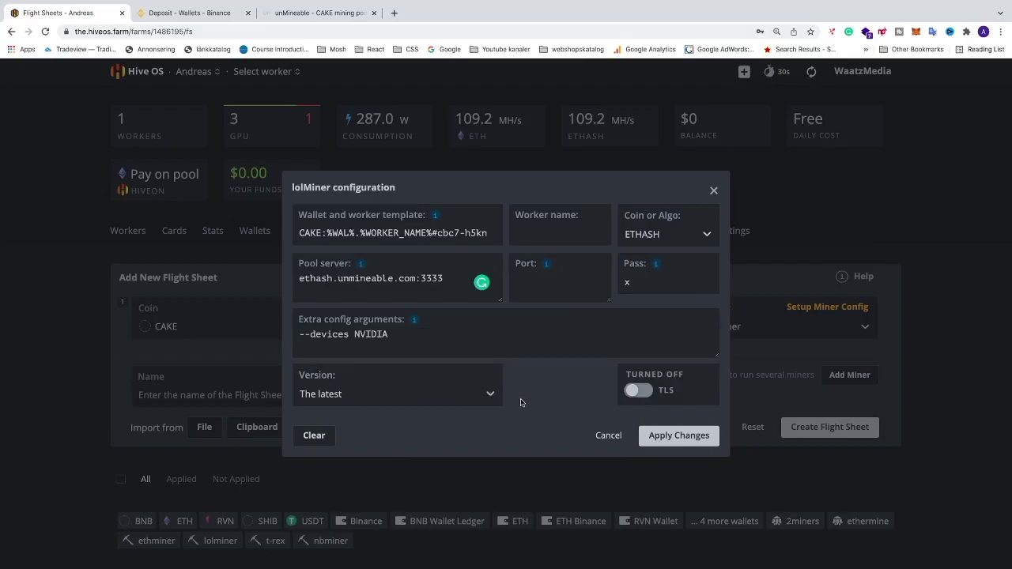
pyautogui.click(663, 437)
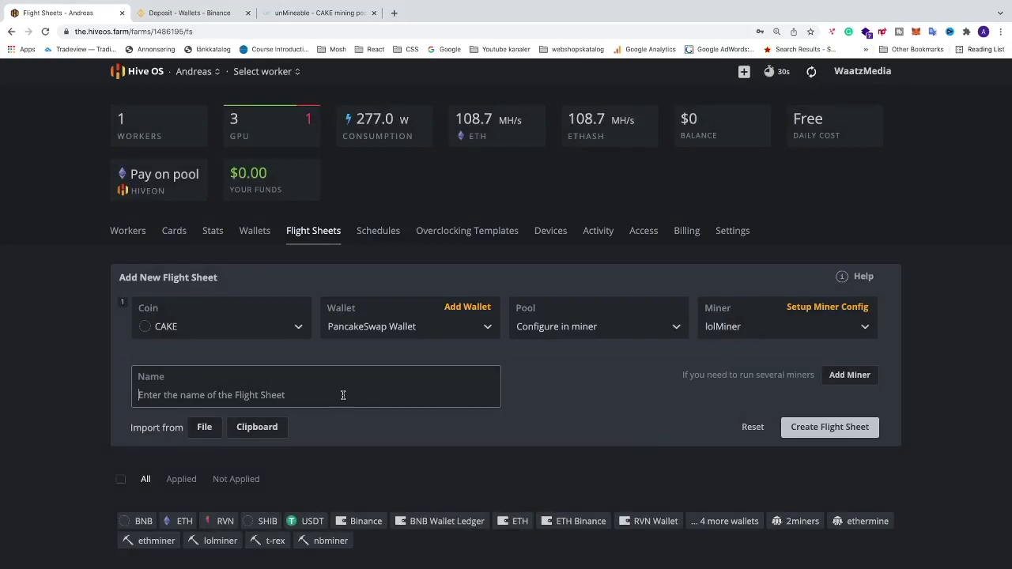
# Name the flight sheet Pancakeswap LolMiner, create it, and check it in the list of flight sheets
pyautogui.write('P')
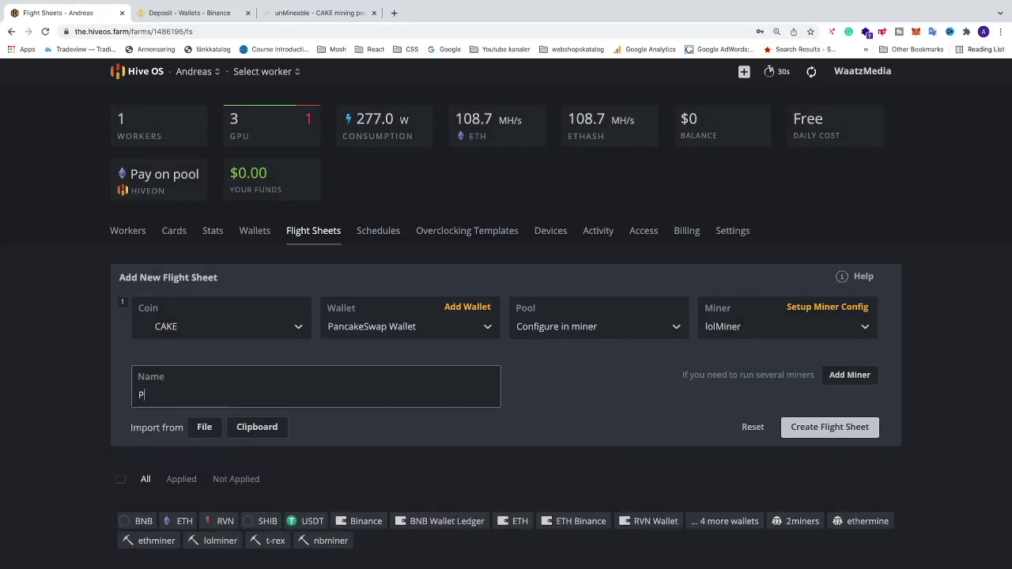
pyautogui.write('ancakeswa')
pyautogui.press('BackSpace')
pyautogui.write('Miner')
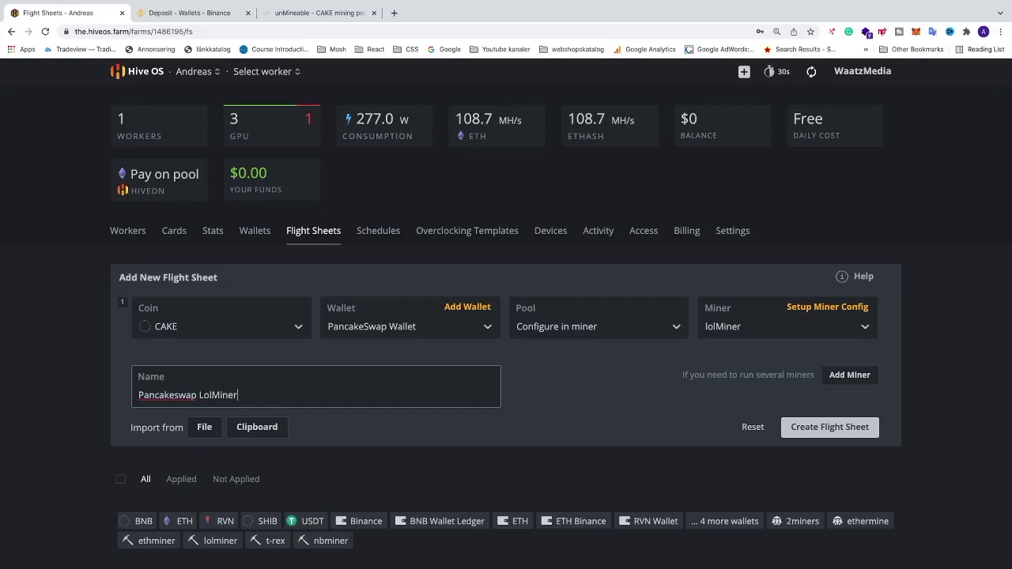
pyautogui.click(828, 428)
pyautogui.scroll(-10, 527, 388)
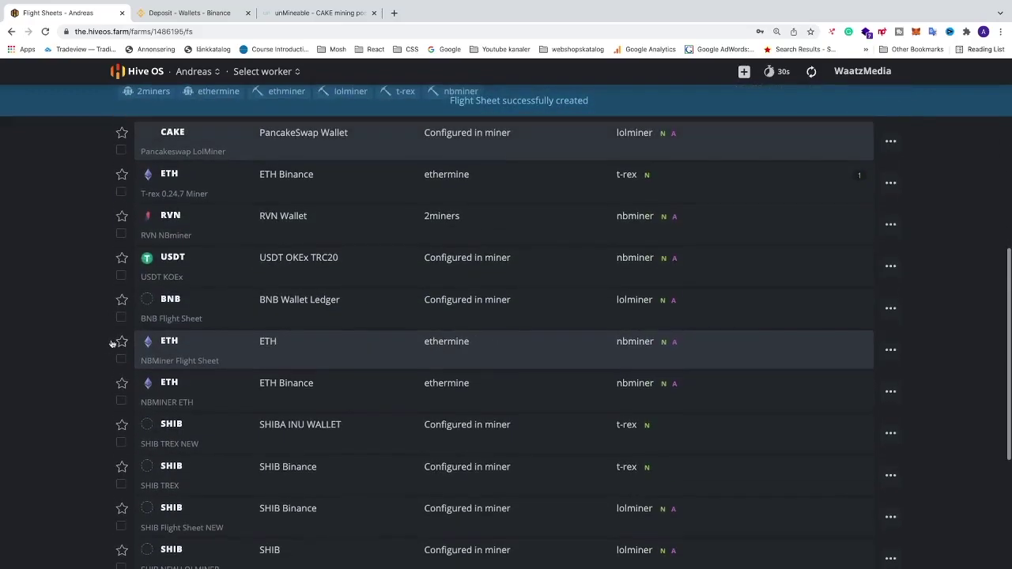
pyautogui.scroll(3, 108, 347)
pyautogui.scroll(1, 109, 346)
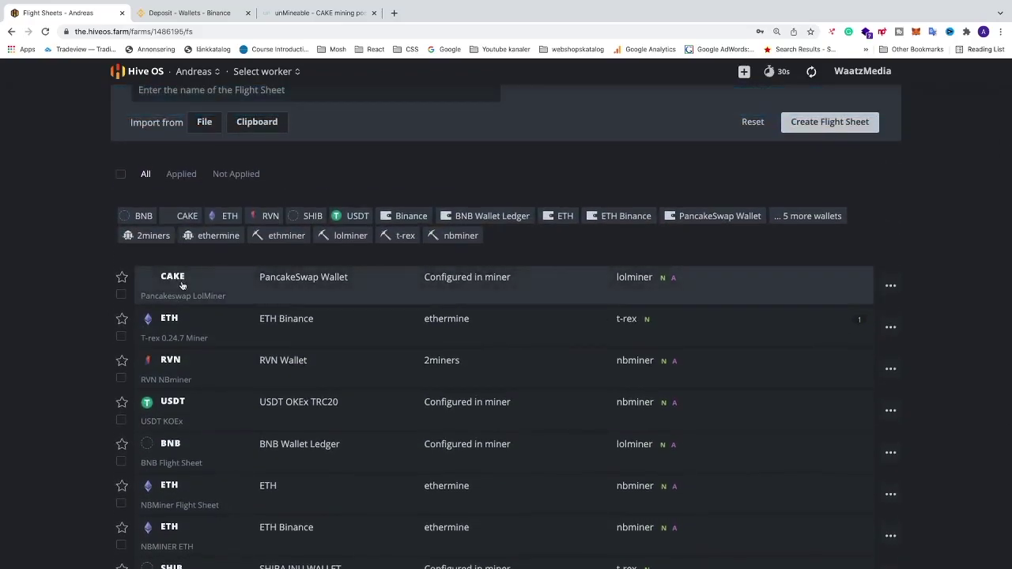
pyautogui.scroll(8, 174, 293)
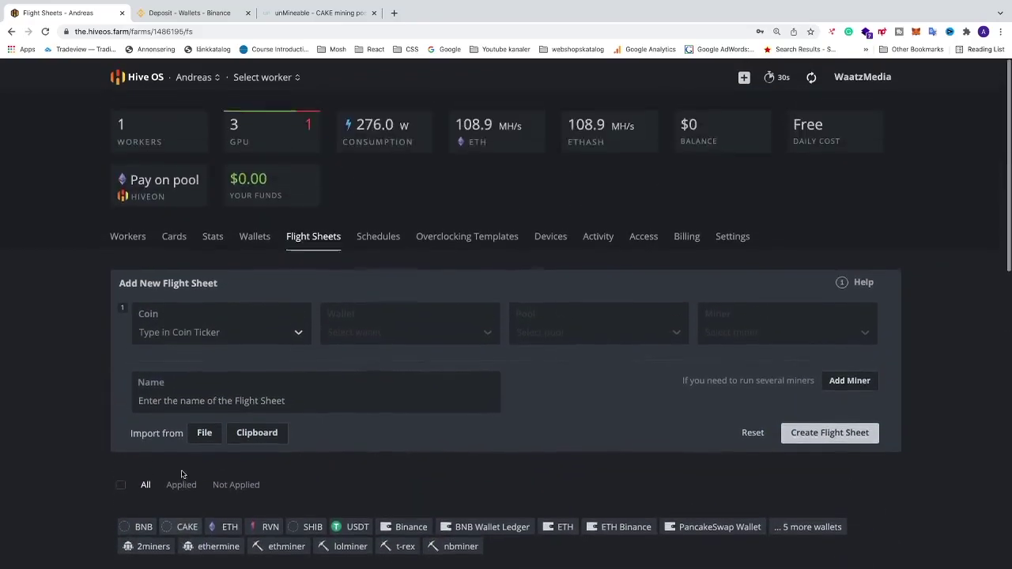
# Open the worker Sun and show the flight sheets available to it
pyautogui.click(129, 234)
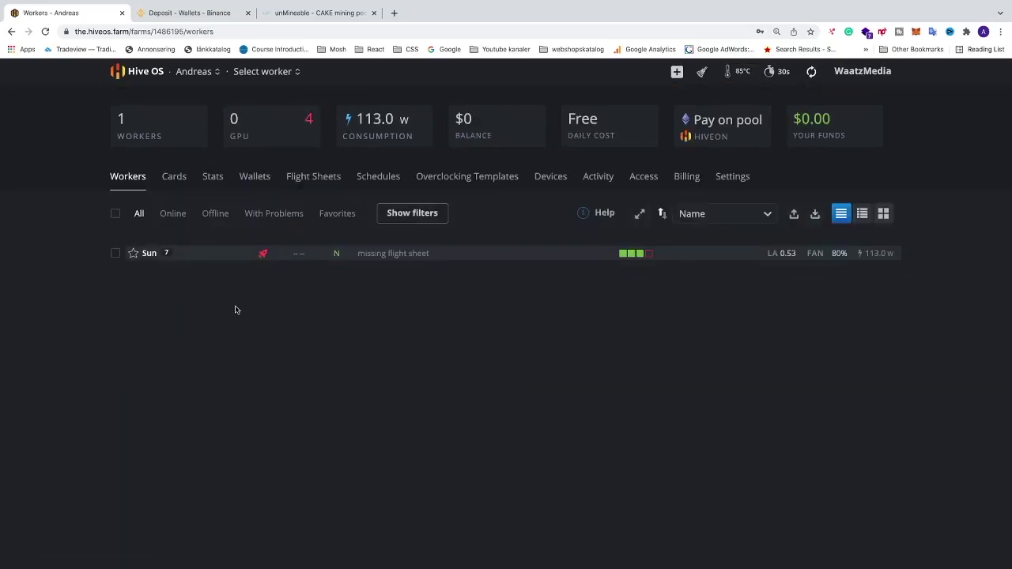
pyautogui.click(149, 253)
pyautogui.click(197, 174)
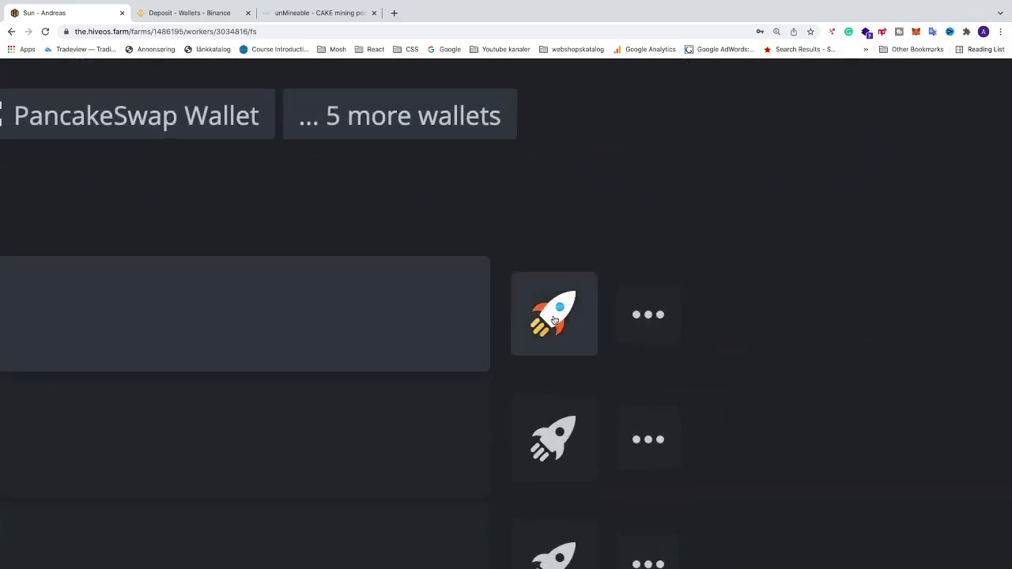
# Launch the Pancakeswap LolMiner flight sheet on the worker Sun and open the worker's overview
pyautogui.click(556, 321)
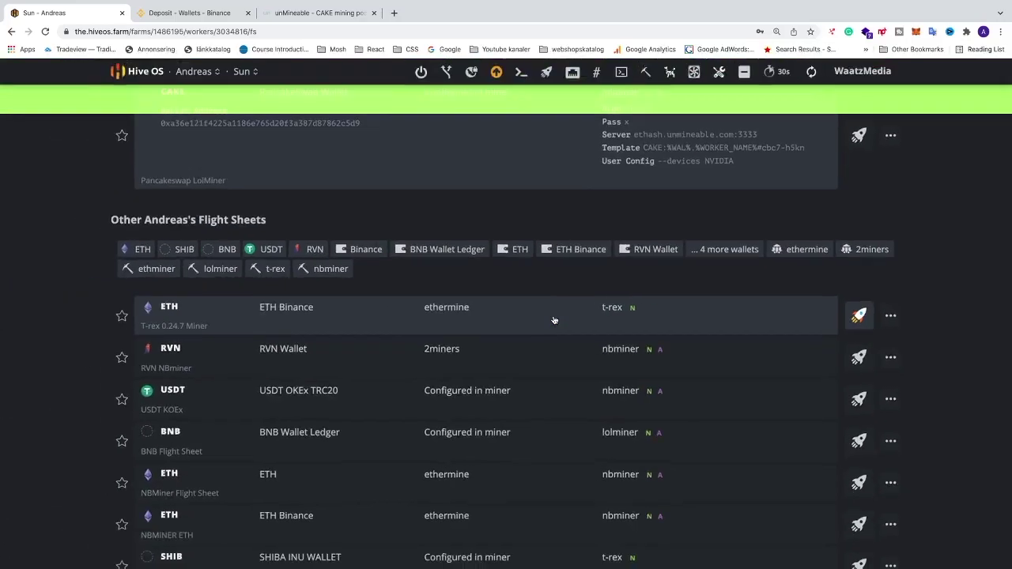
pyautogui.scroll(3, 98, 350)
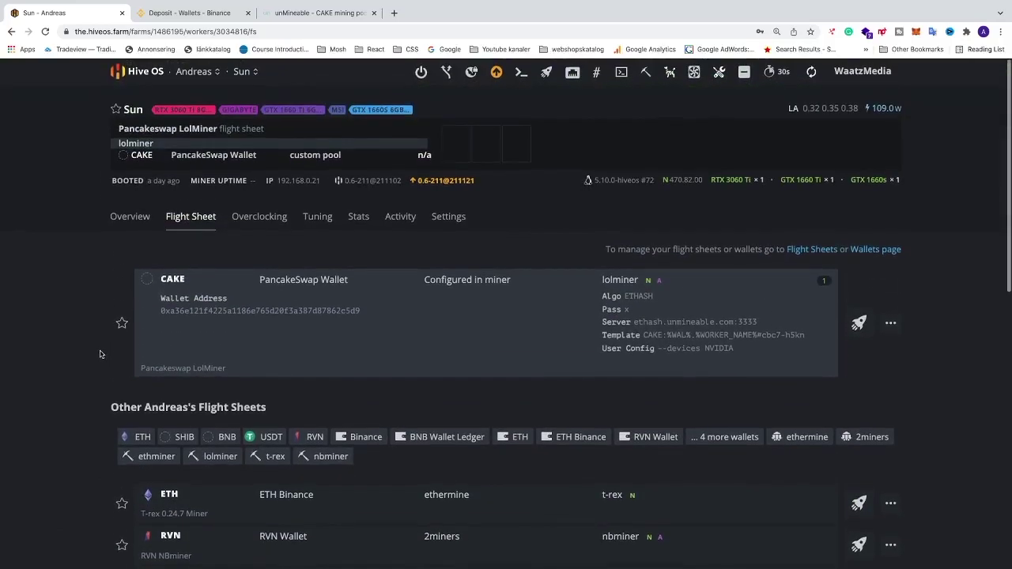
pyautogui.click(130, 217)
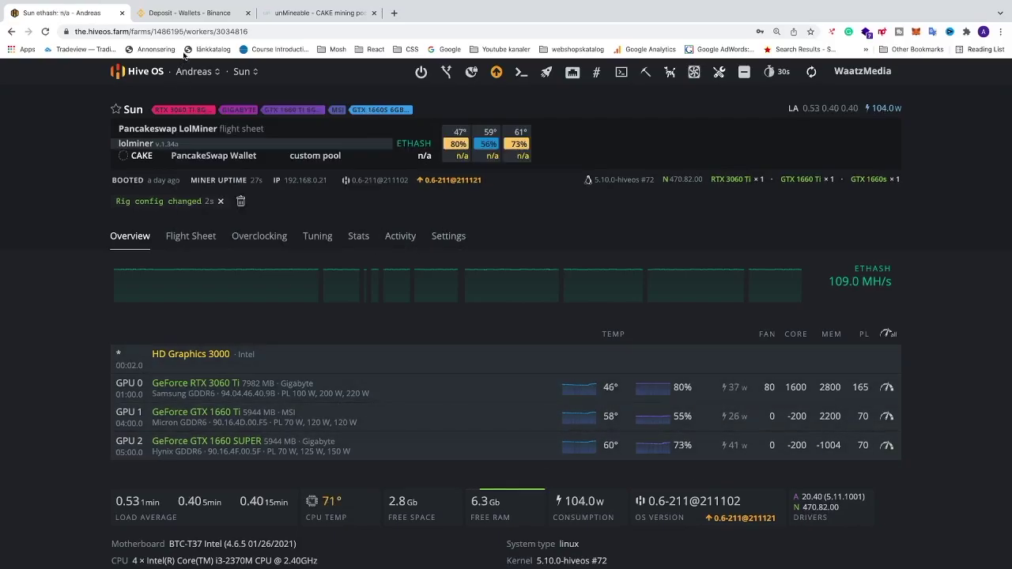
# Copy the CAKE deposit address from Binance and open the address page on unMineable
pyautogui.click(190, 12)
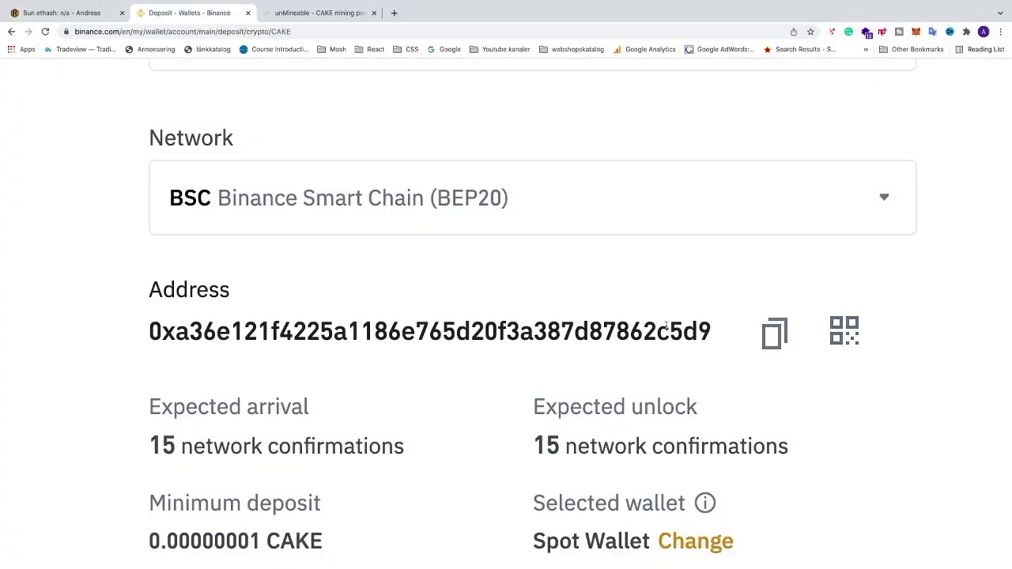
pyautogui.click(776, 334)
pyautogui.click(319, 11)
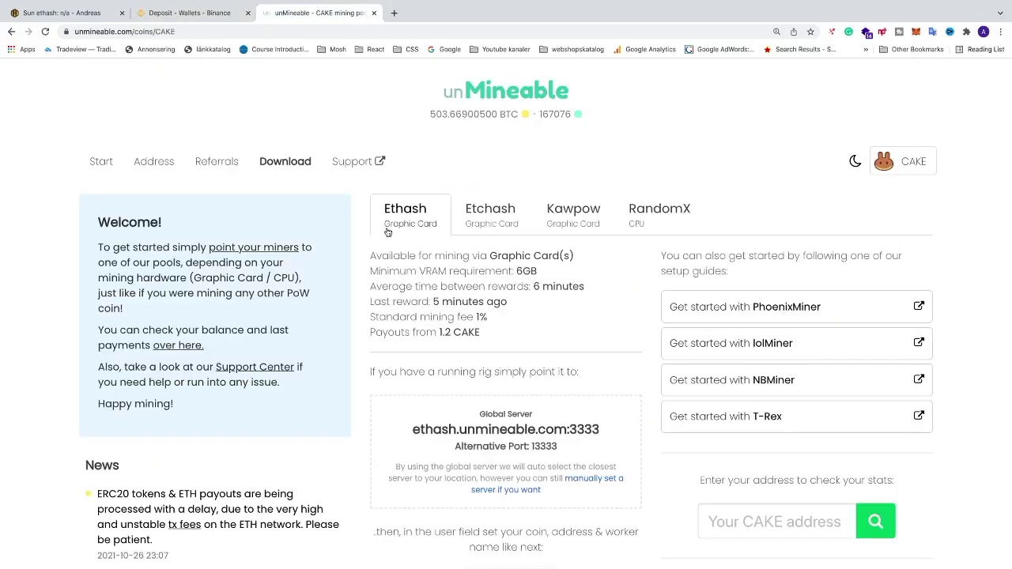
pyautogui.click(155, 207)
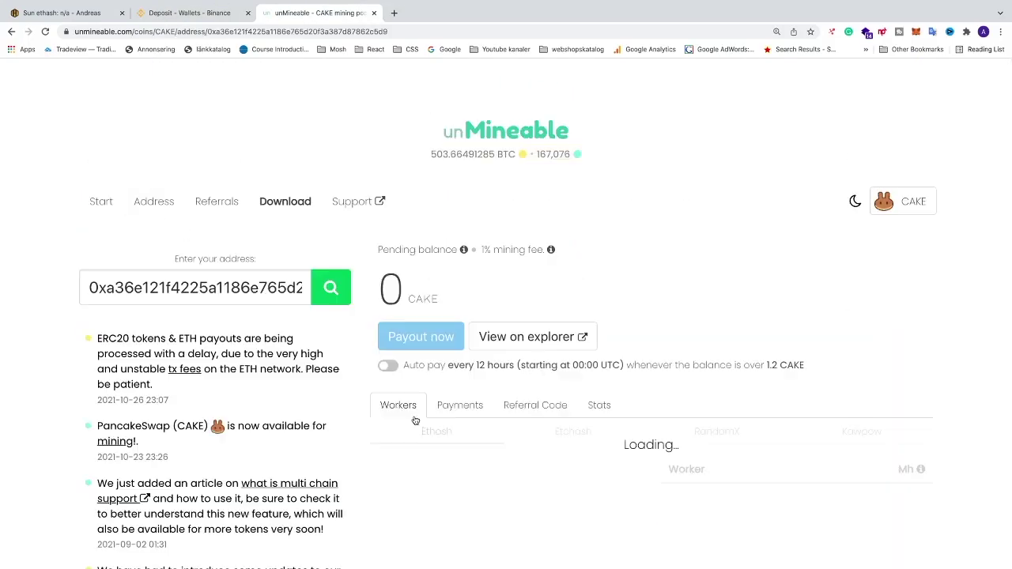
# Replace the address in unMineable's address field with the copied deposit address and look up its mining stats
pyautogui.click(88, 287)
pyautogui.moveTo(88, 287); pyautogui.dragTo(442, 290)
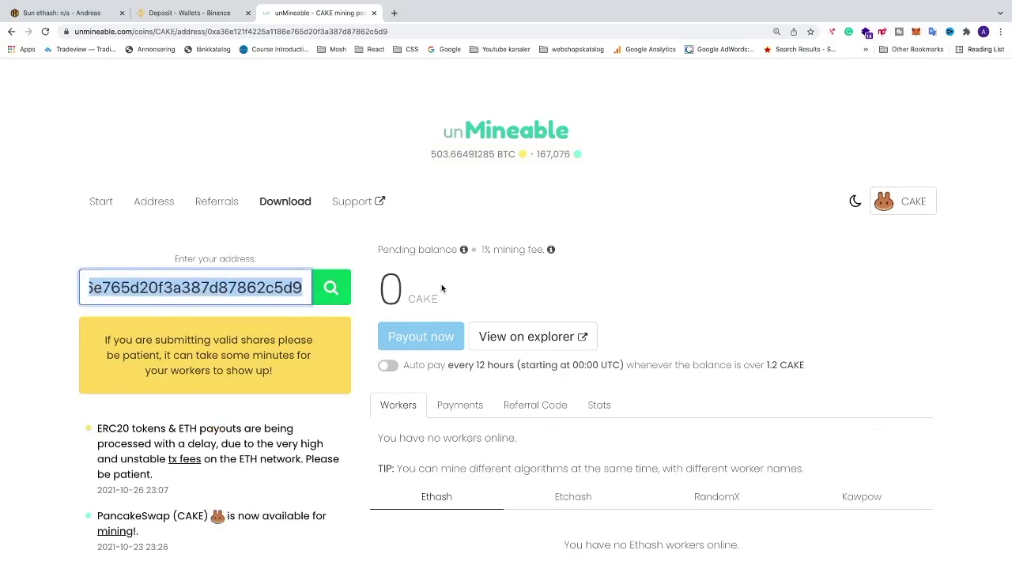
pyautogui.press('BackSpace')
pyautogui.hotkey('ctrl', 'v')
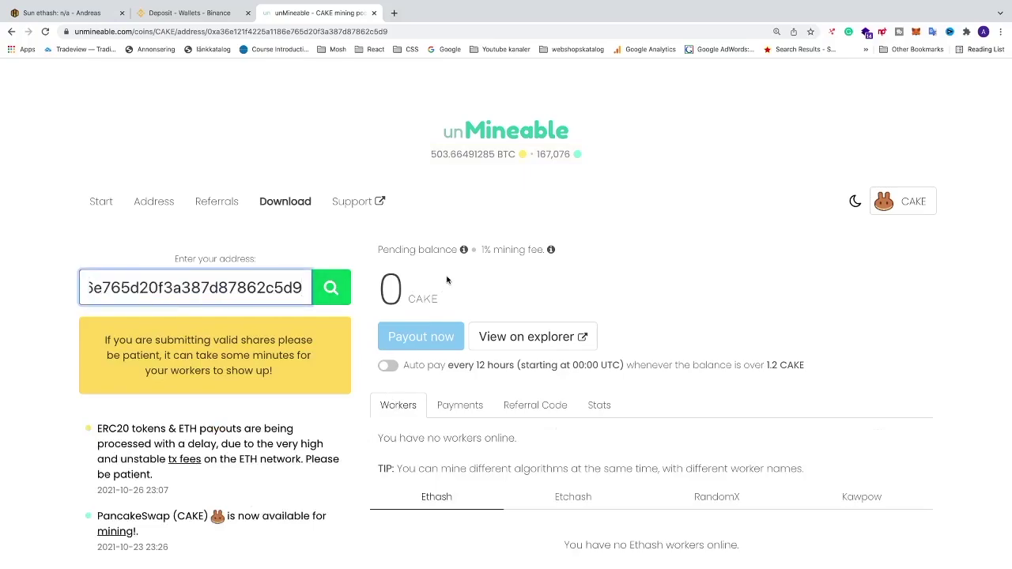
pyautogui.click(341, 293)
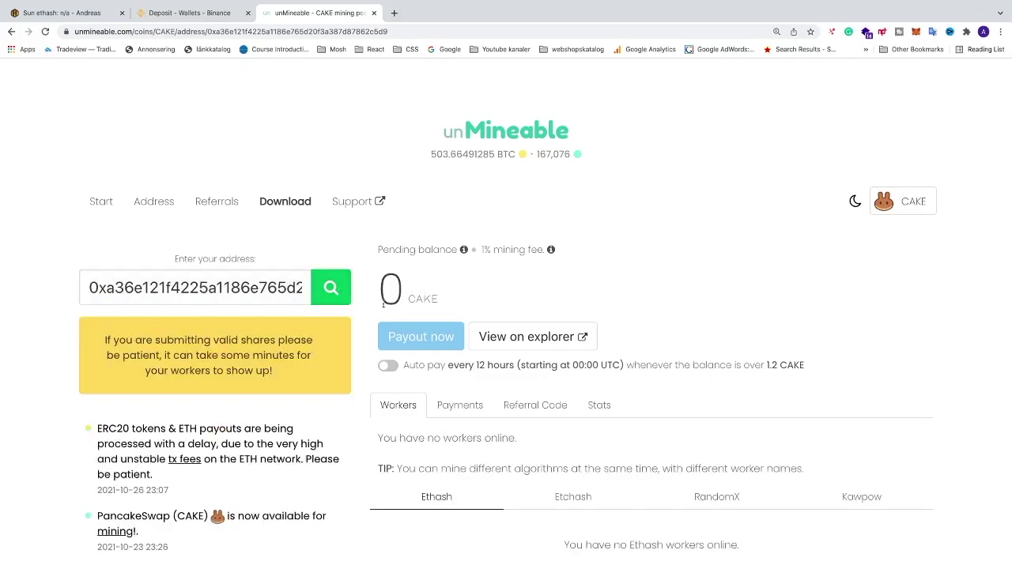
# Look over the address's pending balance and Ethash workers, and reload the page to refresh the stats
pyautogui.scroll(-2, 502, 333)
pyautogui.scroll(-2, 501, 333)
pyautogui.scroll(2, 501, 333)
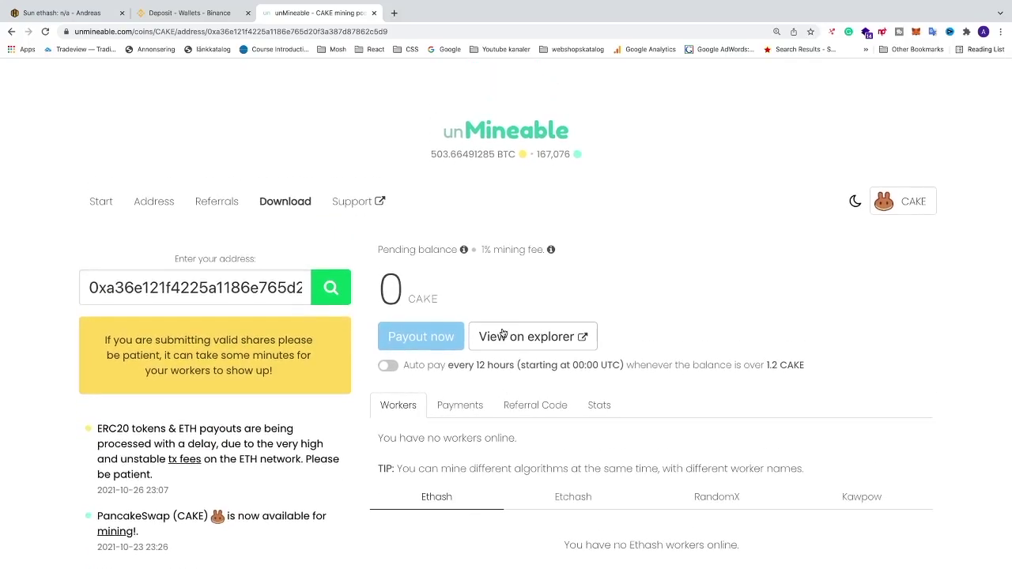
pyautogui.scroll(-1, 501, 333)
pyautogui.scroll(-5, 503, 333)
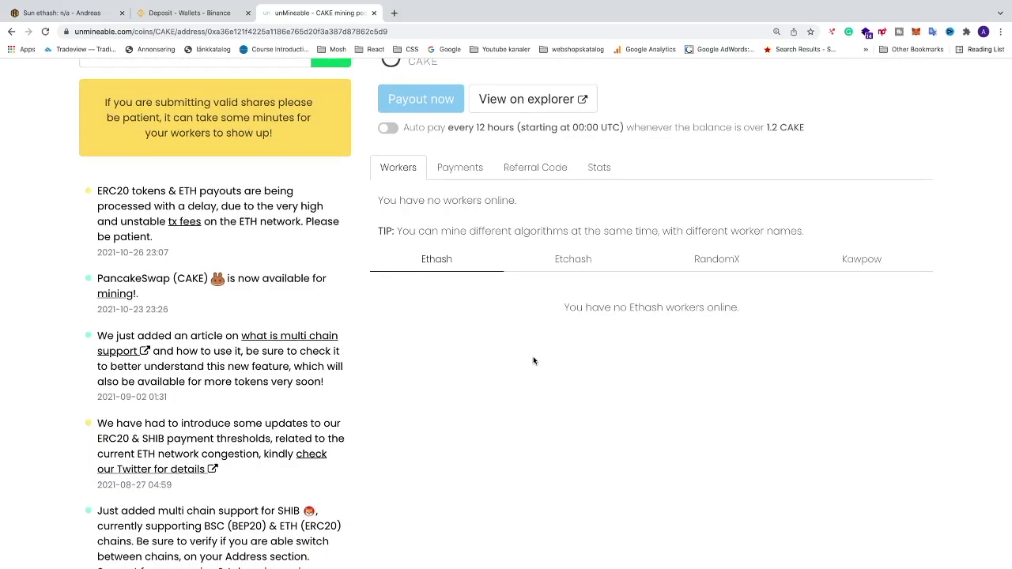
pyautogui.scroll(1, 481, 394)
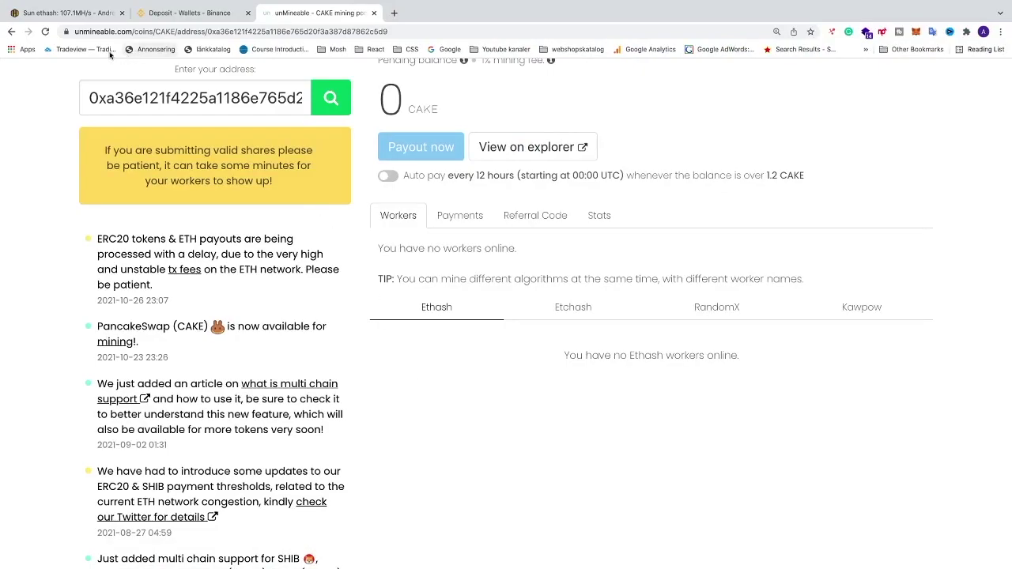
pyautogui.click(45, 31)
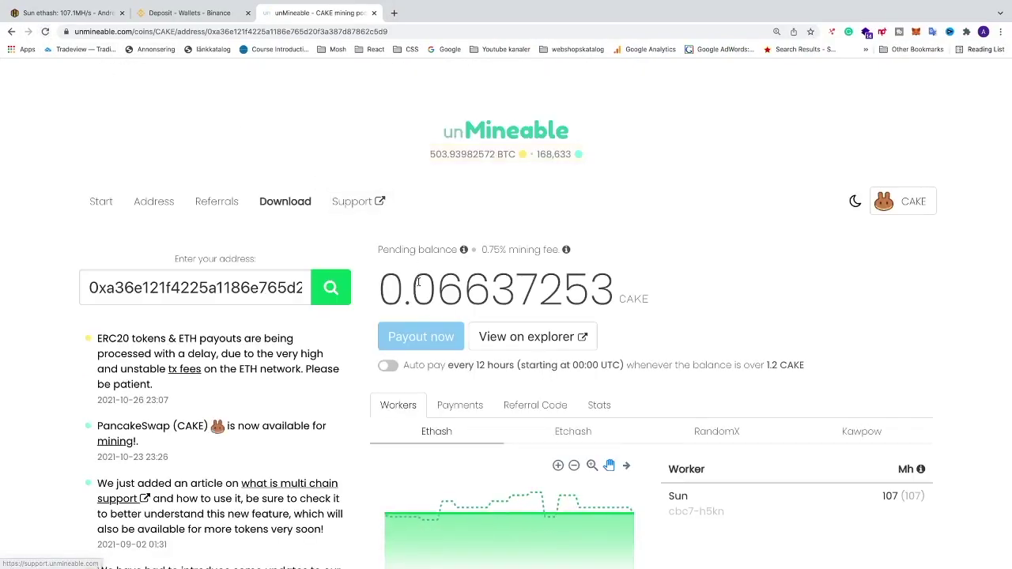
# Examine the hashrate of the worker Sun and its Ethash chart
pyautogui.scroll(-3, 393, 316)
pyautogui.scroll(-1, 394, 316)
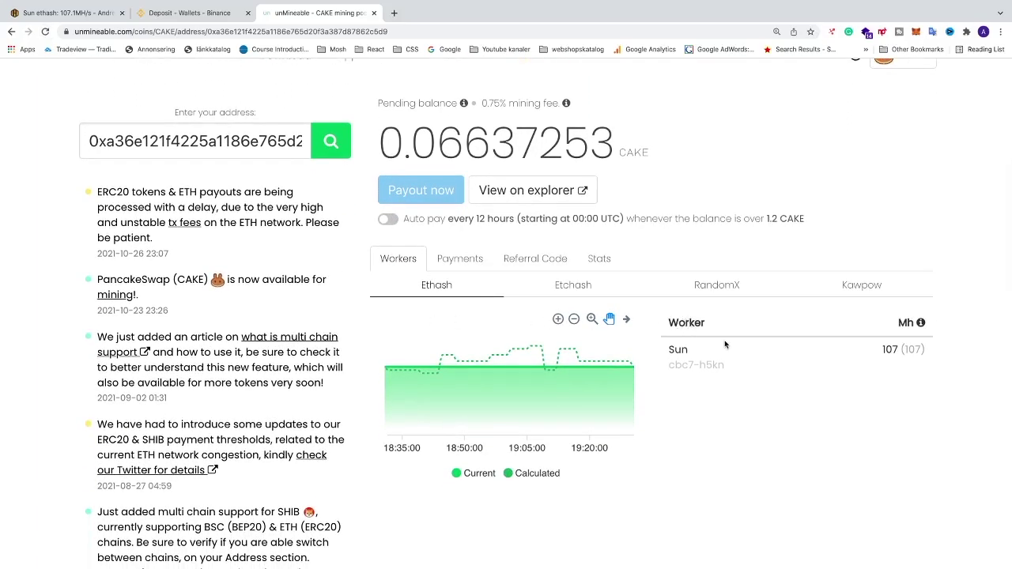
pyautogui.scroll(5, 708, 365)
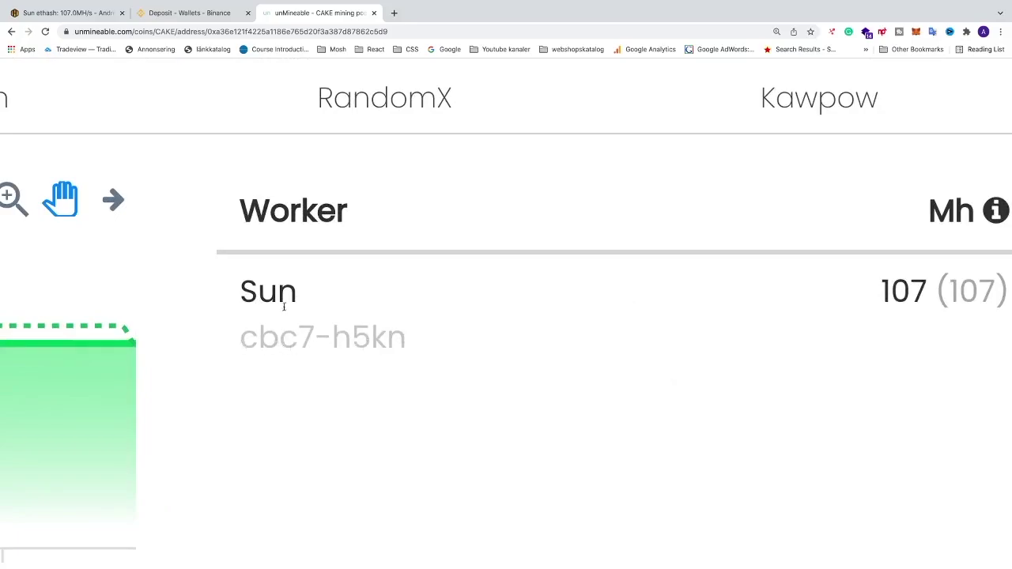
pyautogui.scroll(-5, 269, 300)
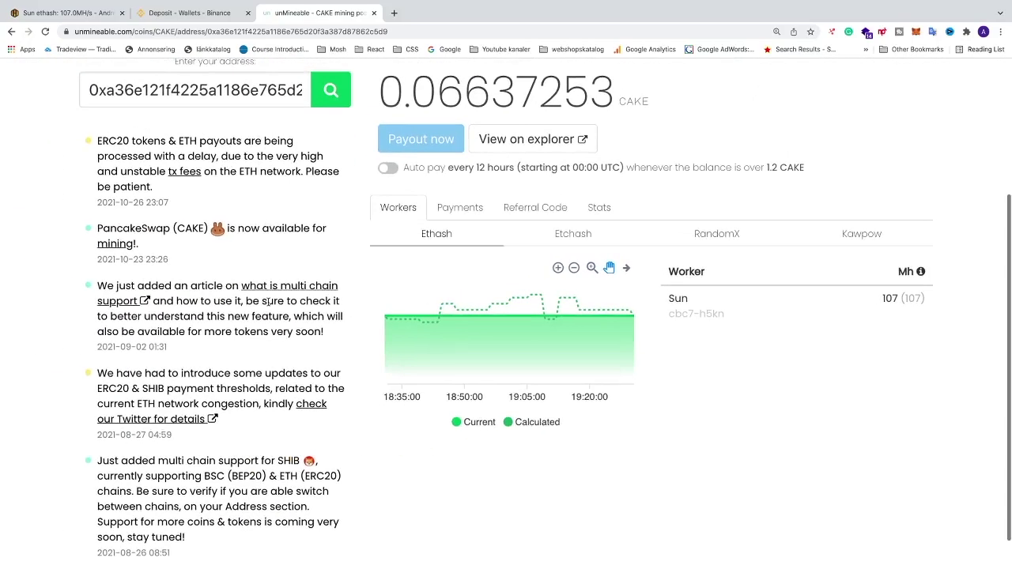
pyautogui.scroll(5, 910, 303)
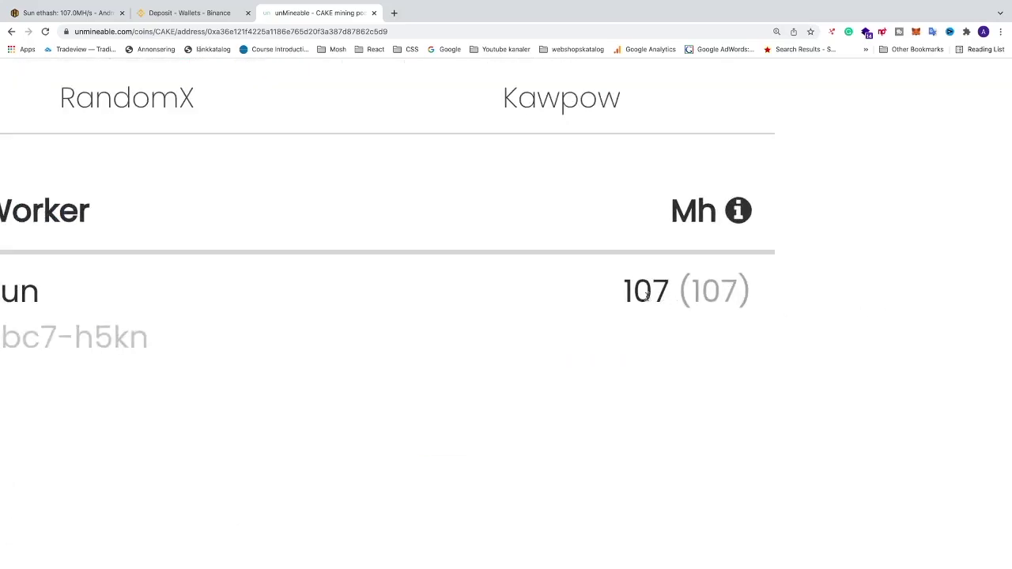
pyautogui.scroll(-5, 665, 298)
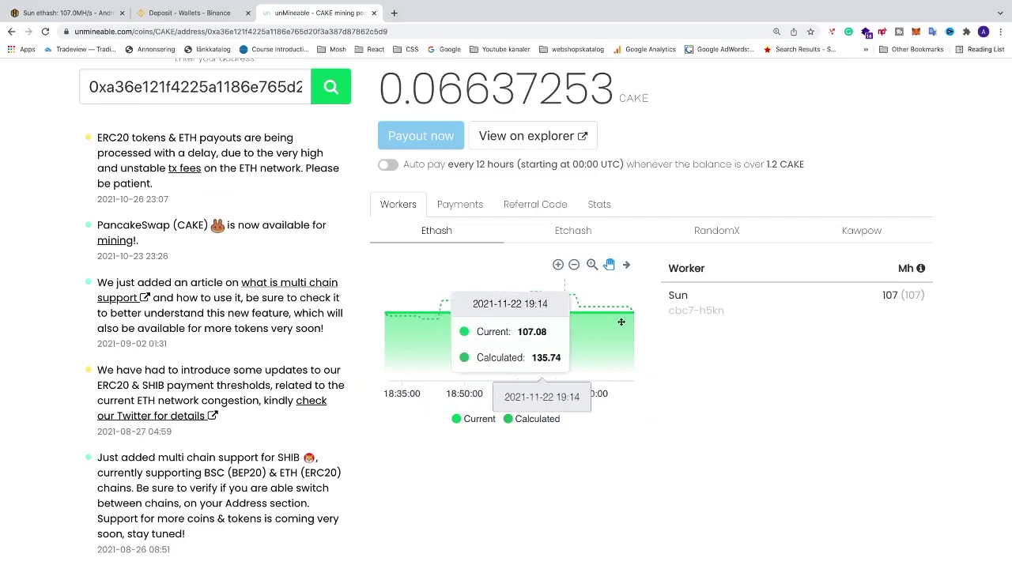
# Examine the pending CAKE balance, the mining fee, the auto pay option and the condition for an immediate payout
pyautogui.scroll(3, 654, 325)
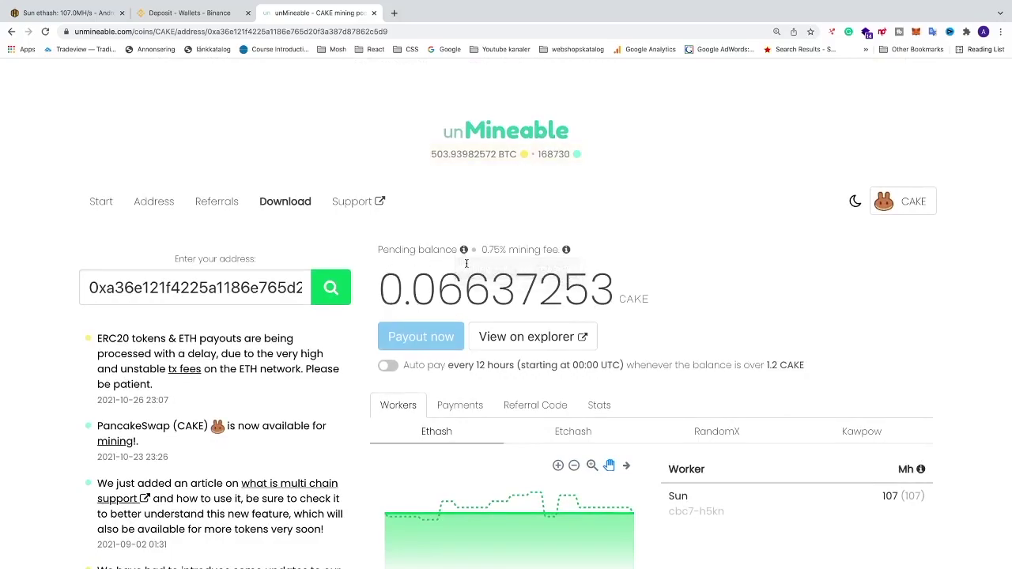
pyautogui.scroll(-1, 483, 237)
pyautogui.scroll(5, 488, 223)
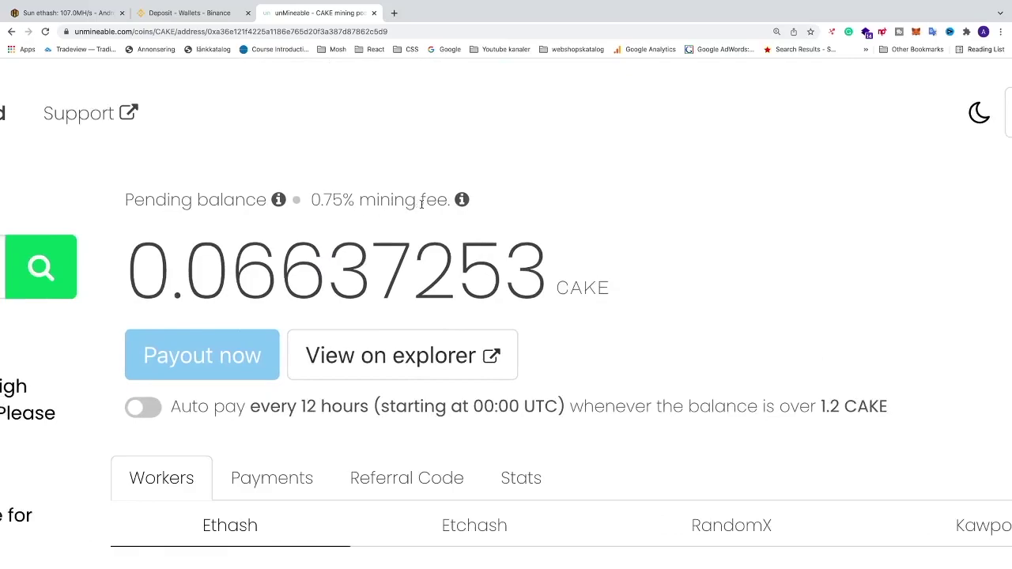
pyautogui.scroll(-1, 720, 526)
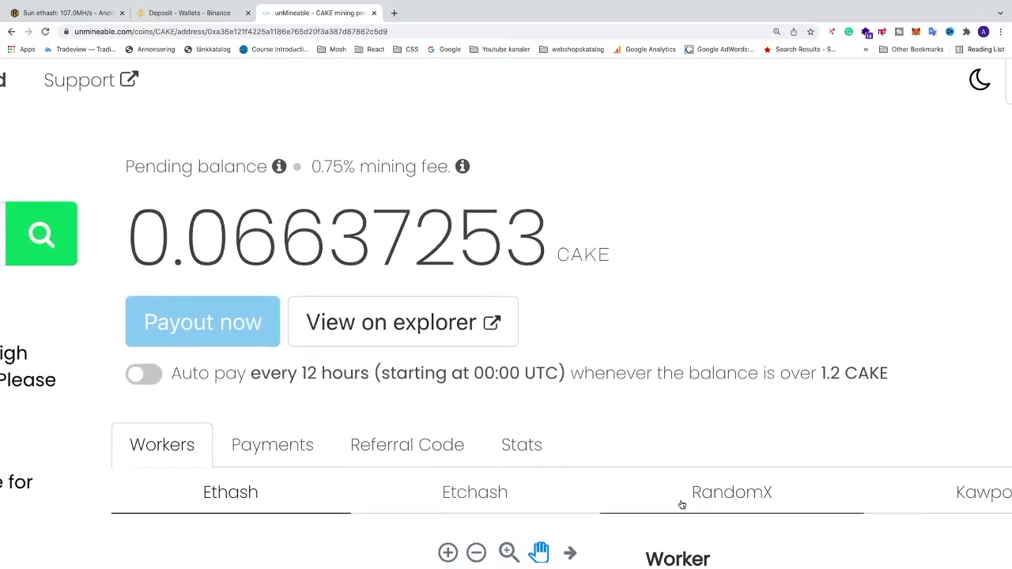
pyautogui.scroll(1, 400, 367)
pyautogui.scroll(-3, 400, 362)
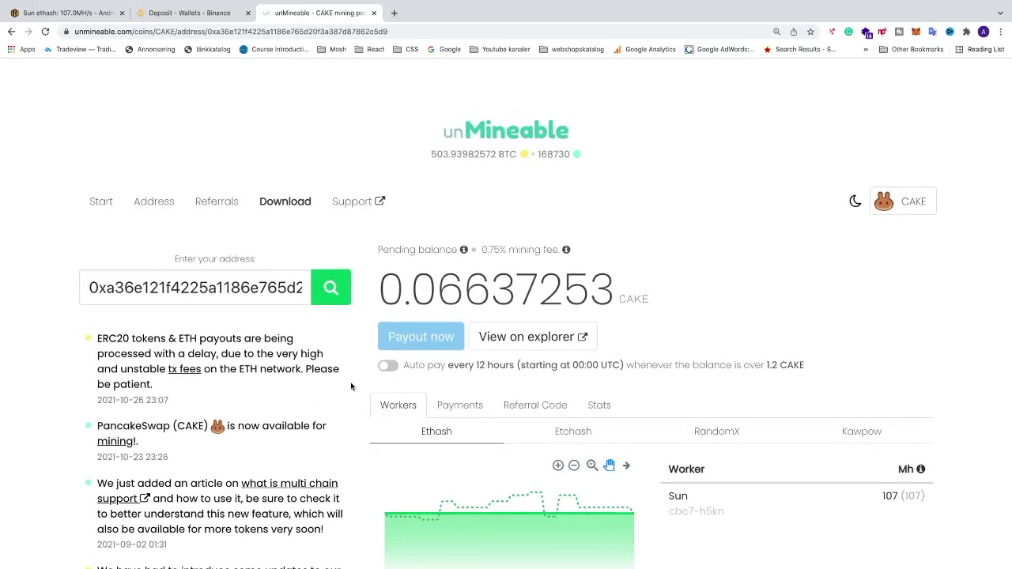
pyautogui.click(388, 366)
pyautogui.click(392, 368)
pyautogui.moveTo(417, 344)
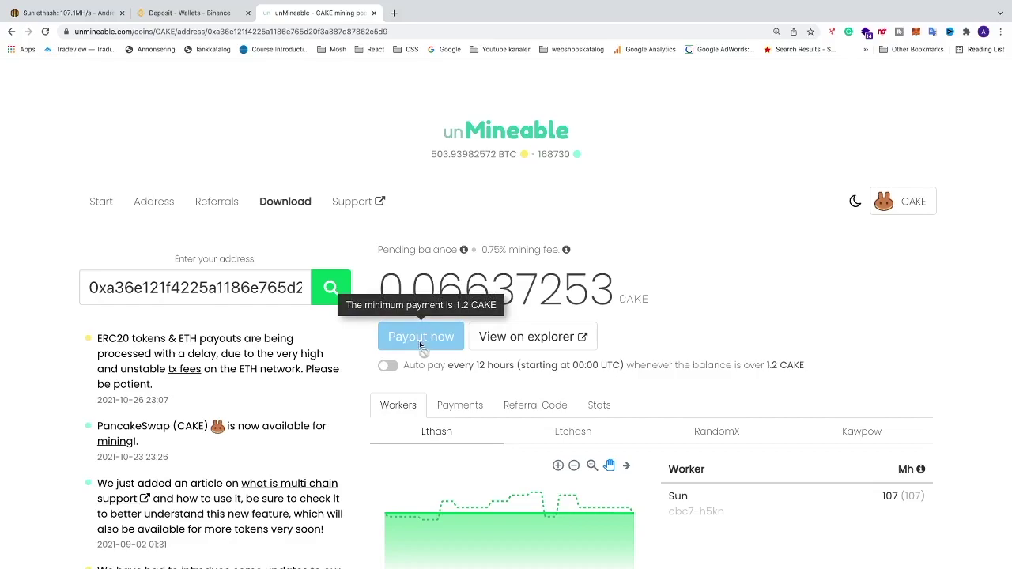
# Switch to Hive OS, refresh the worker Sun's overview, and open the overclocking configuration of the RTX 3060 Ti
pyautogui.click(73, 13)
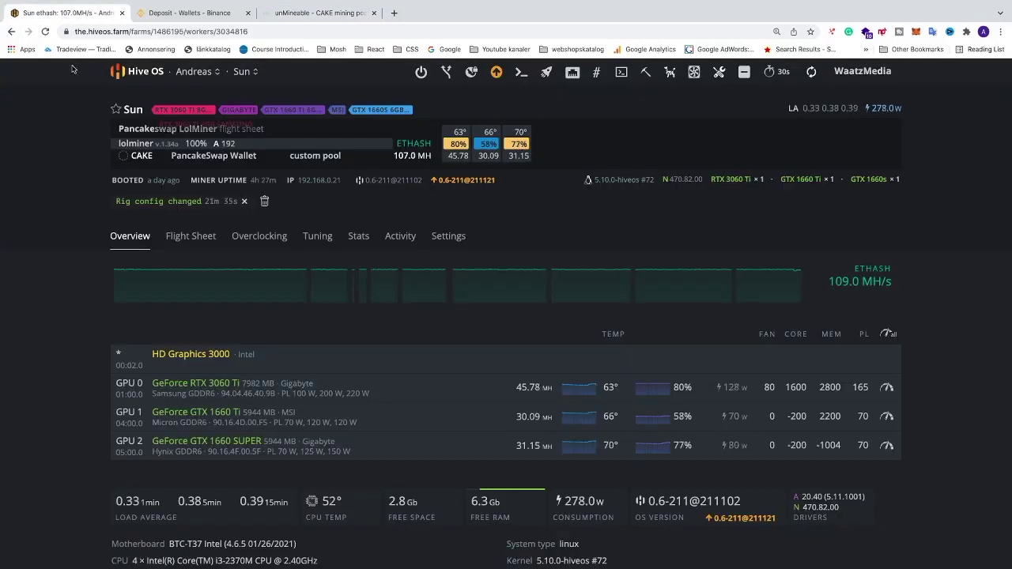
pyautogui.click(45, 31)
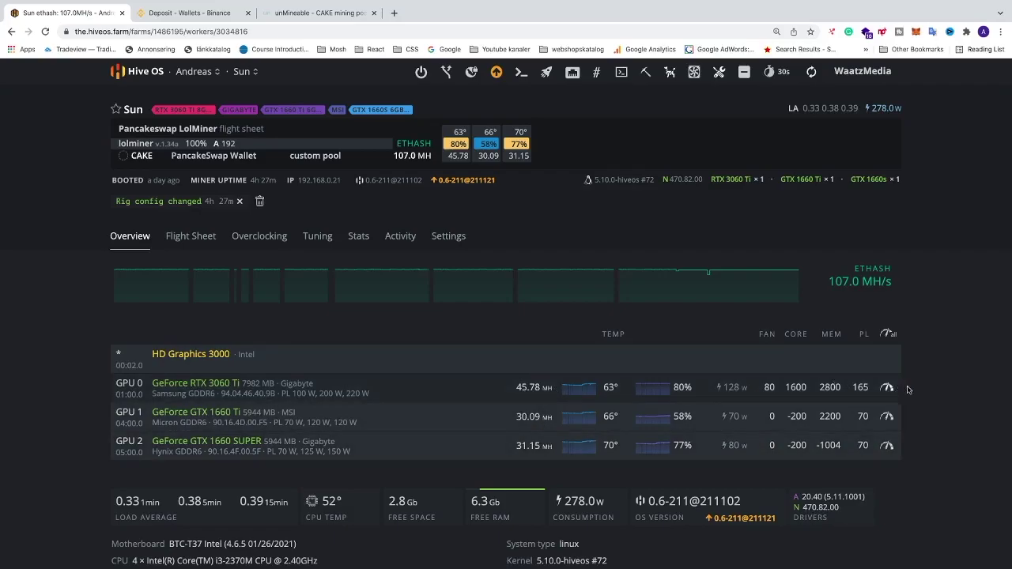
pyautogui.scroll(5, 636, 331)
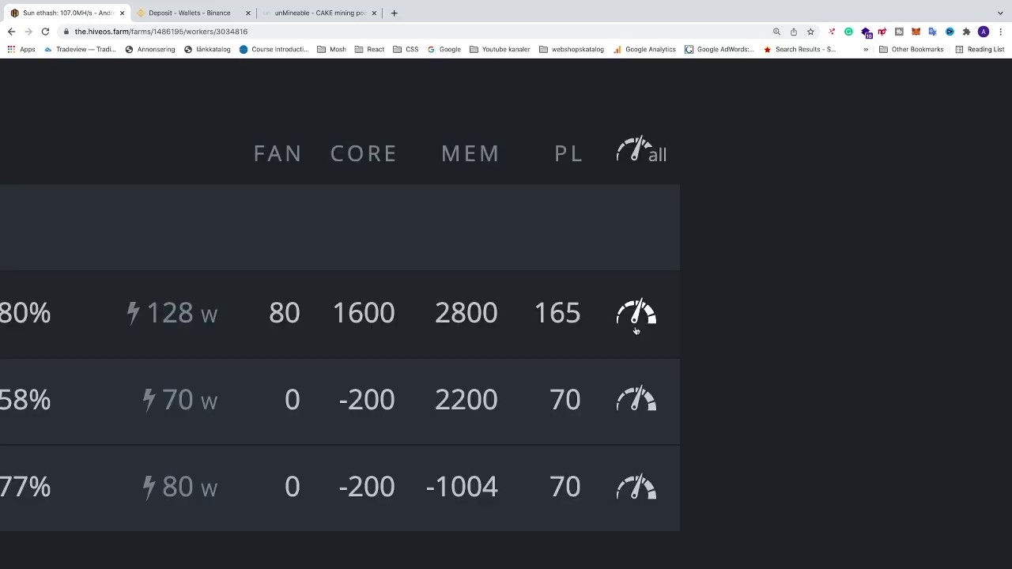
pyautogui.click(636, 320)
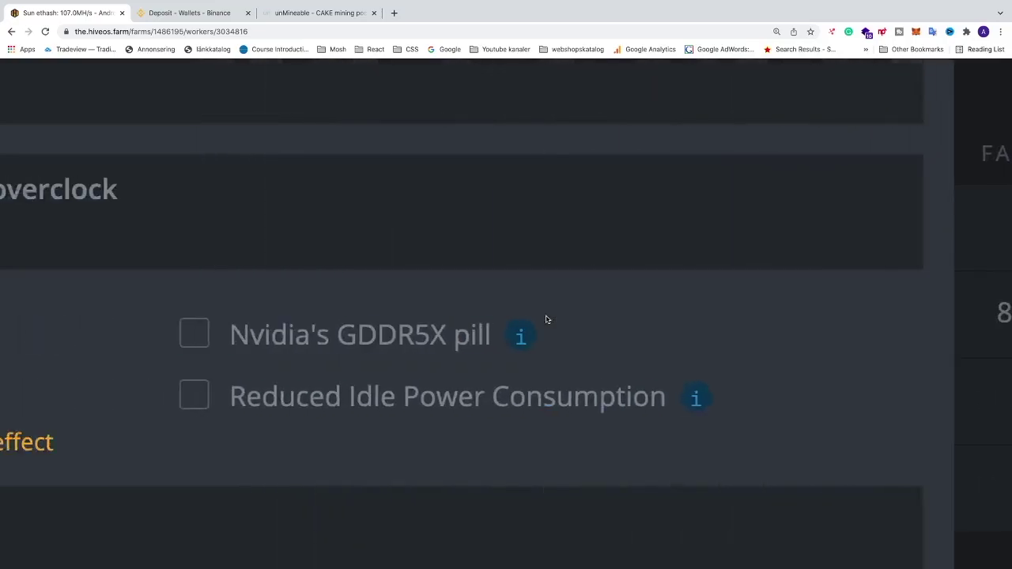
pyautogui.scroll(-5, 546, 320)
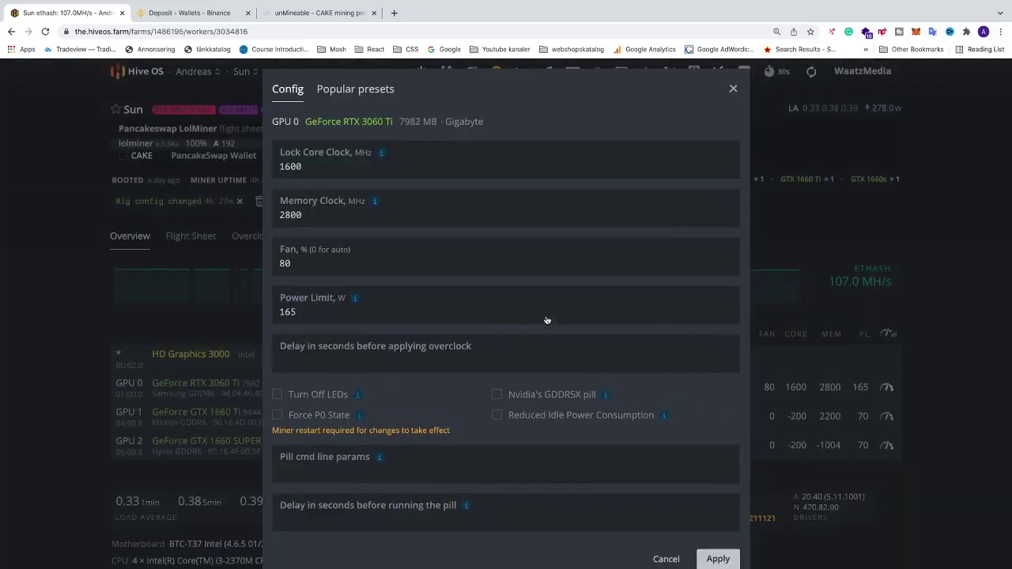
# Filter the popular presets by the ethash algorithm and load the one with core -500, memory 2200 and power limit 130
pyautogui.click(353, 92)
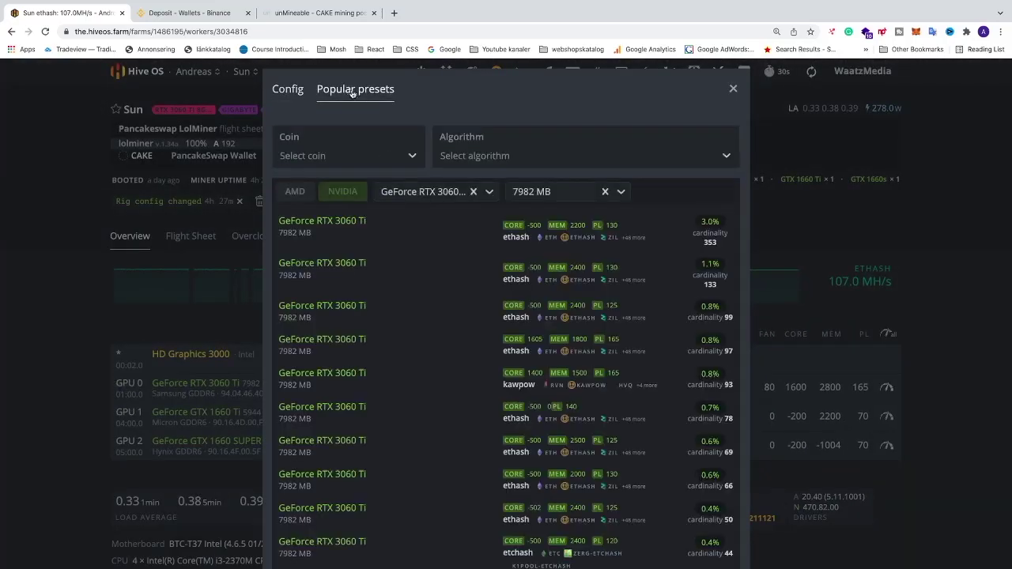
pyautogui.click(485, 156)
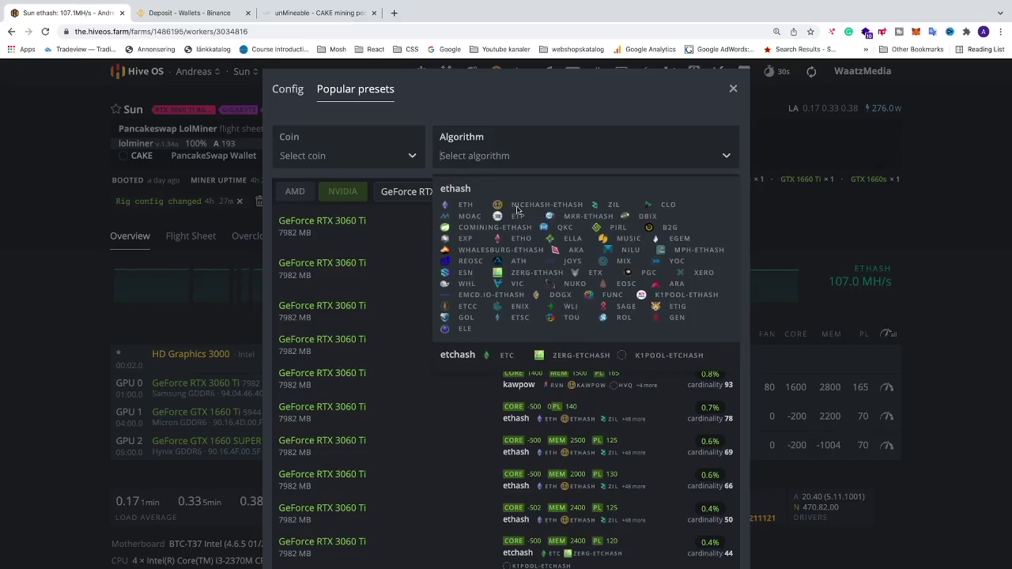
pyautogui.write('et')
pyautogui.click(451, 188)
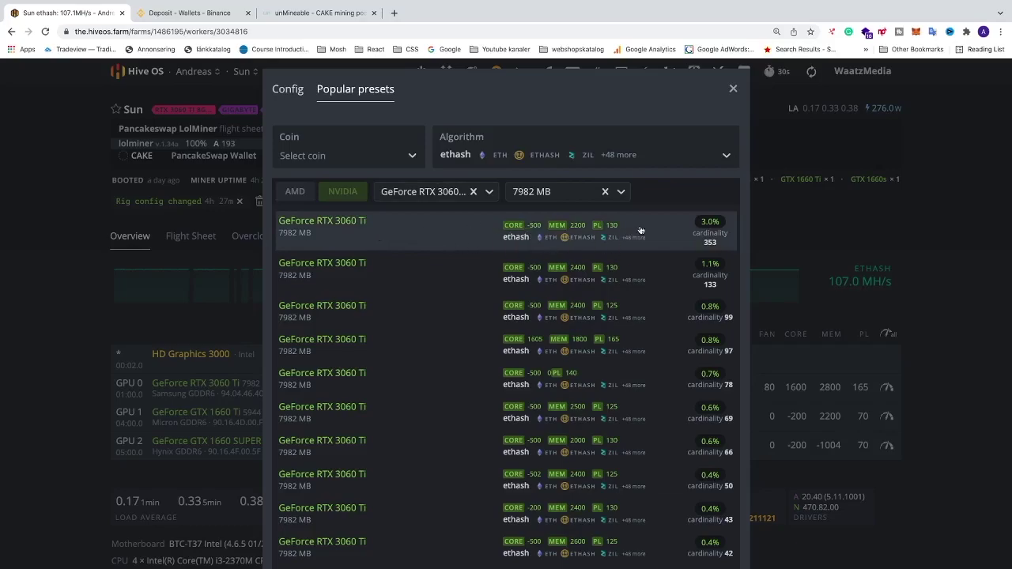
pyautogui.click(423, 242)
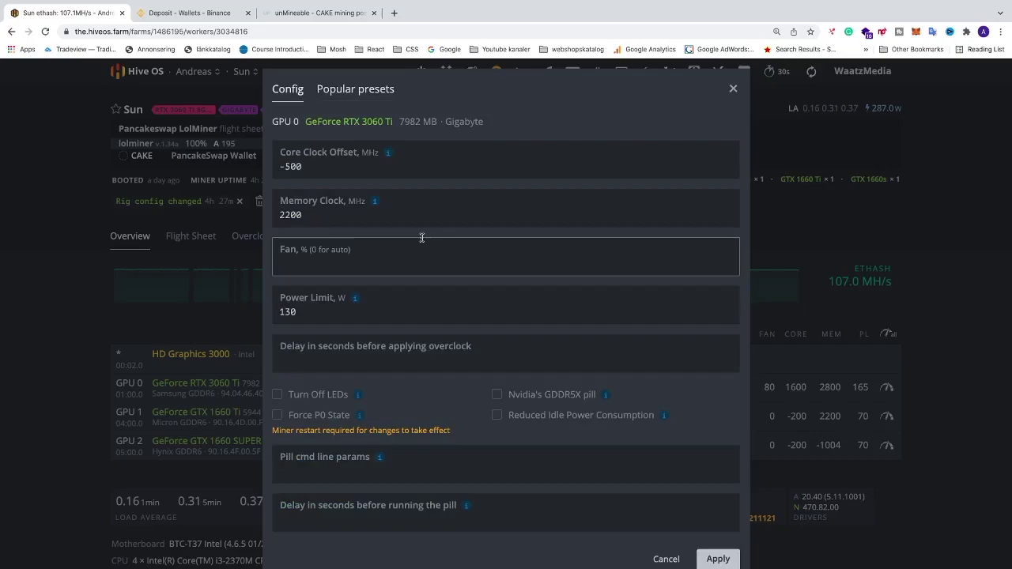
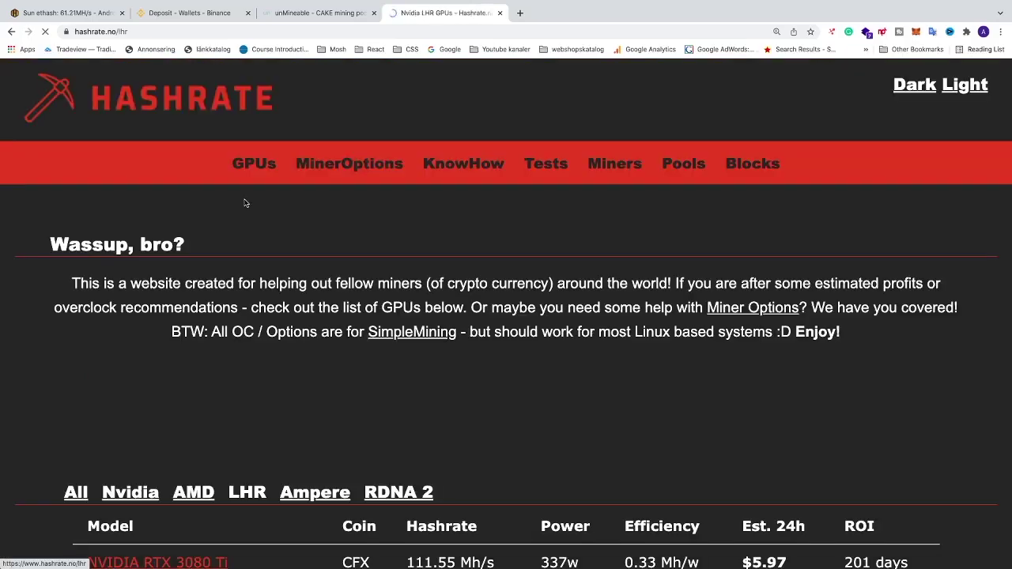
# On hashrate.no, open the NVIDIA RTX 3060 Ti LHR page and examine its Ethereum overclock settings
pyautogui.scroll(-3, 261, 325)
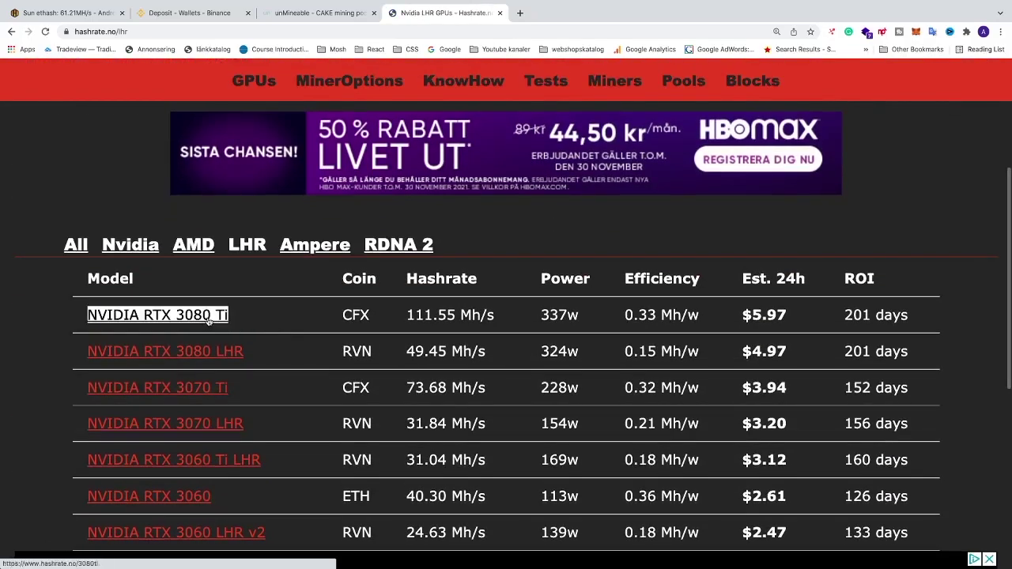
pyautogui.click(207, 461)
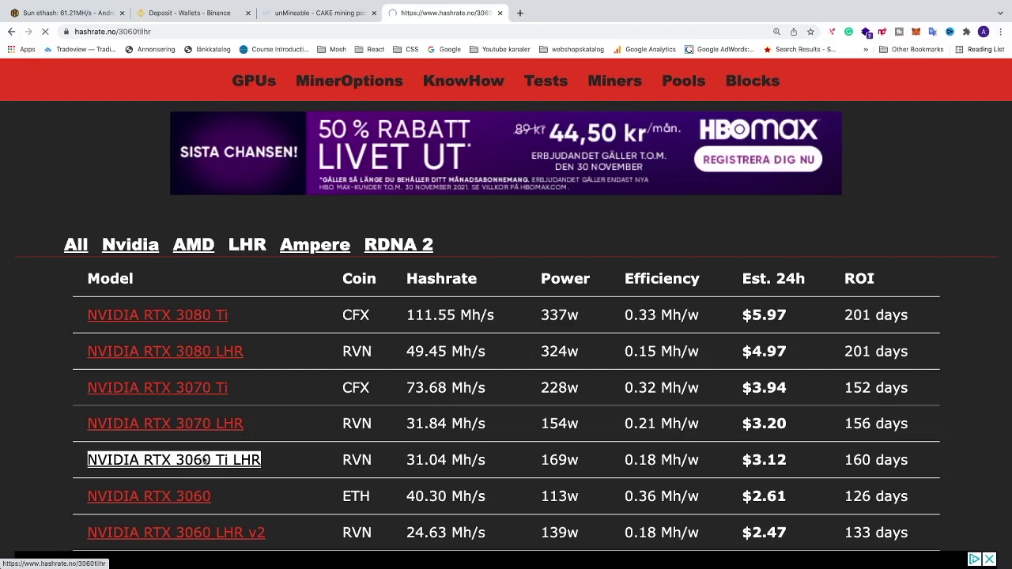
pyautogui.scroll(-10, 245, 342)
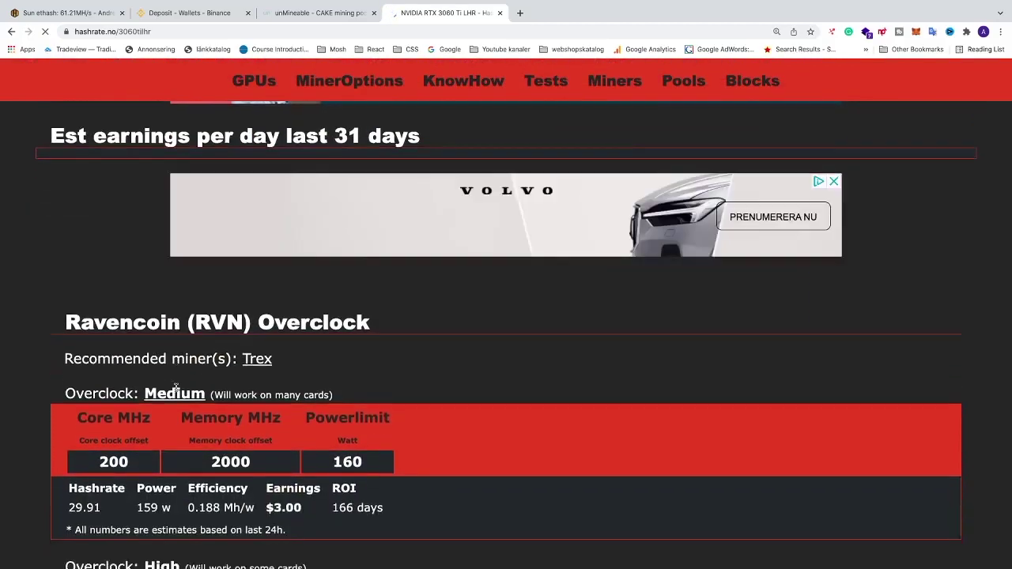
pyautogui.scroll(-6, 177, 391)
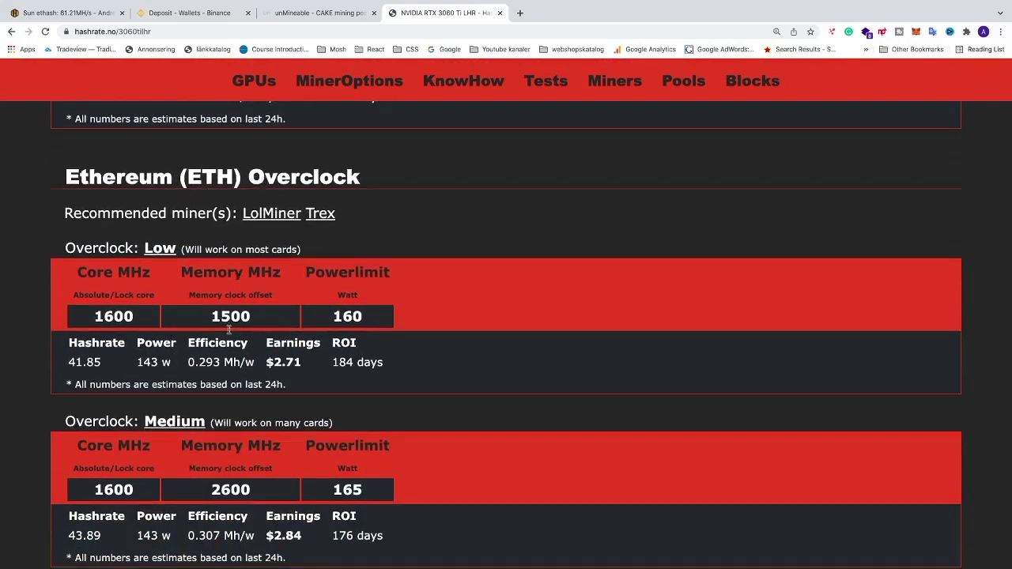
pyautogui.scroll(-4, 228, 330)
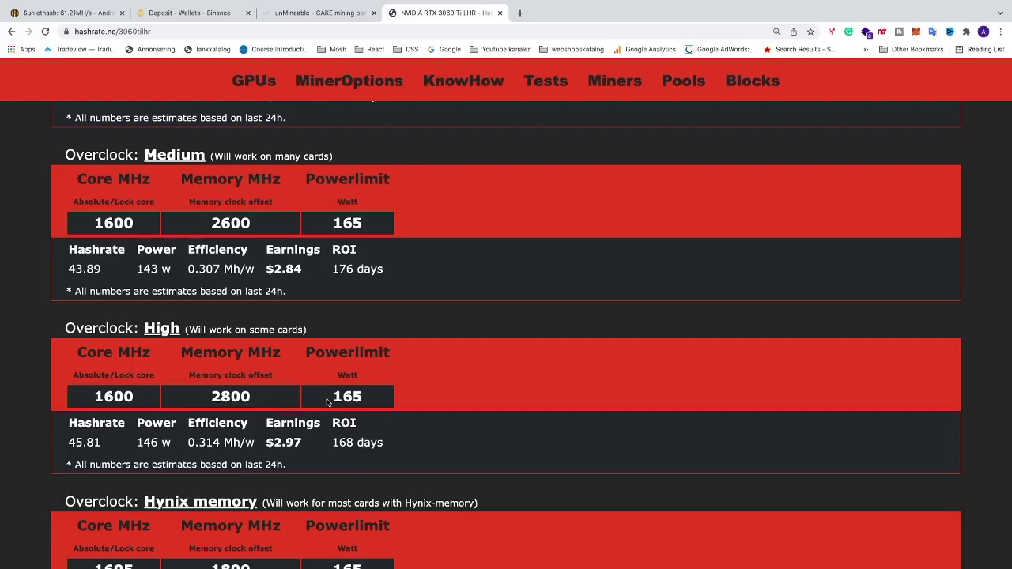
# Back in Hive OS, apply a 1600 MHz core clock, 2800 MHz memory clock and 165 W power limit to the RTX 3060 Ti
pyautogui.click(70, 14)
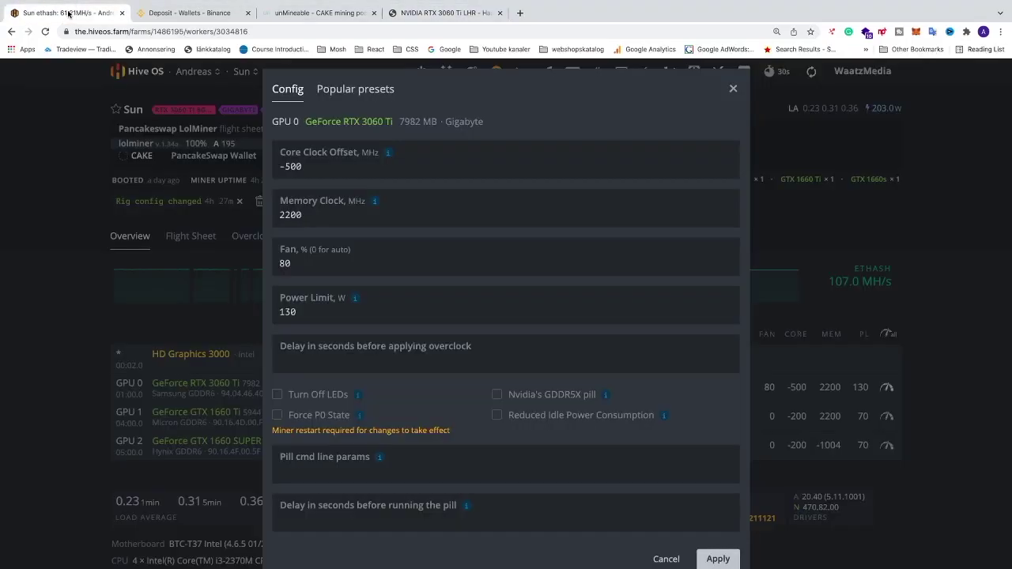
pyautogui.tripleClick(316, 165)
pyautogui.write('1')
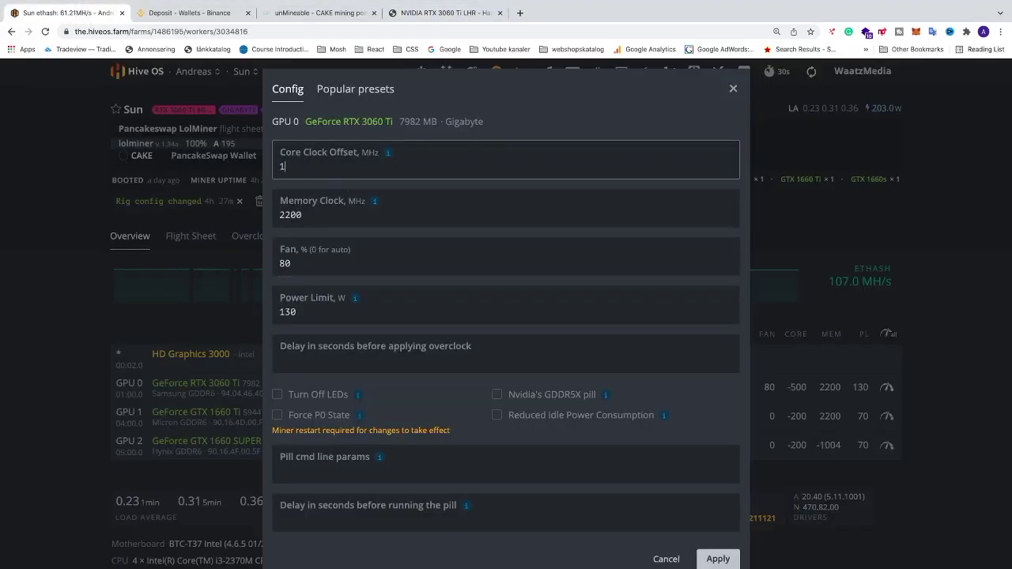
pyautogui.write('600')
pyautogui.press('Tab')
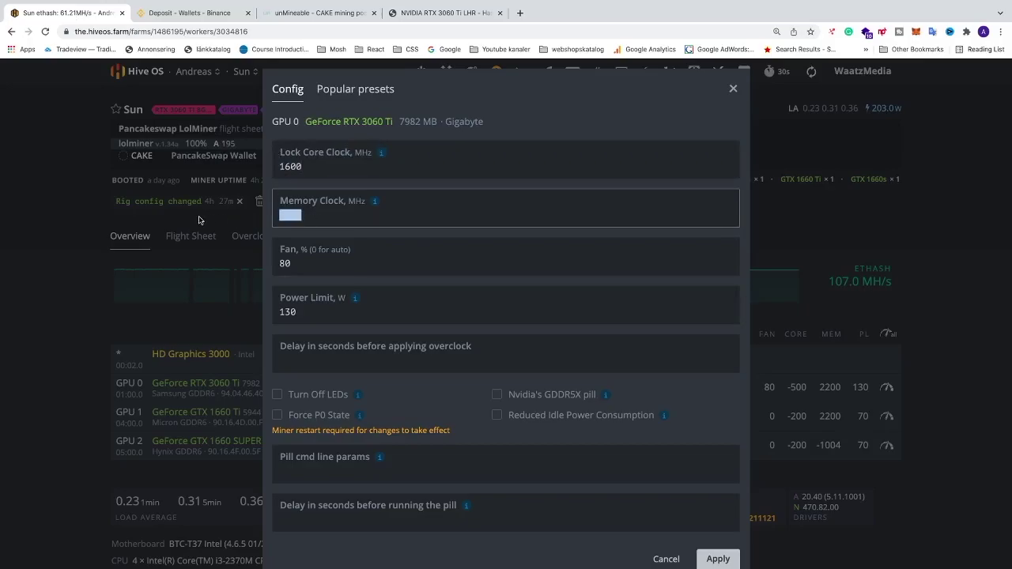
pyautogui.write('28')
pyautogui.doubleClick(307, 312)
pyautogui.write('165')
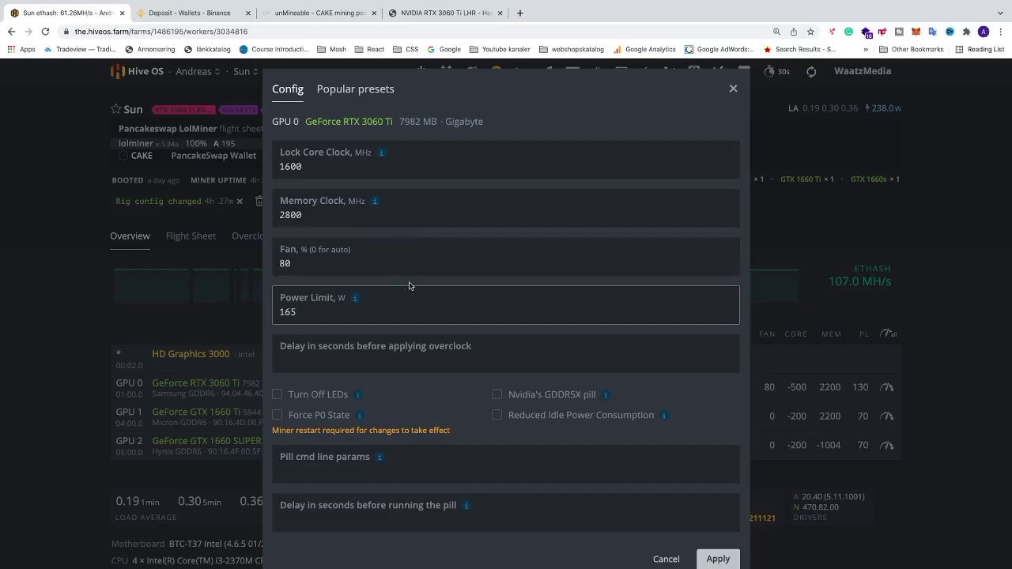
pyautogui.scroll(-1, 710, 522)
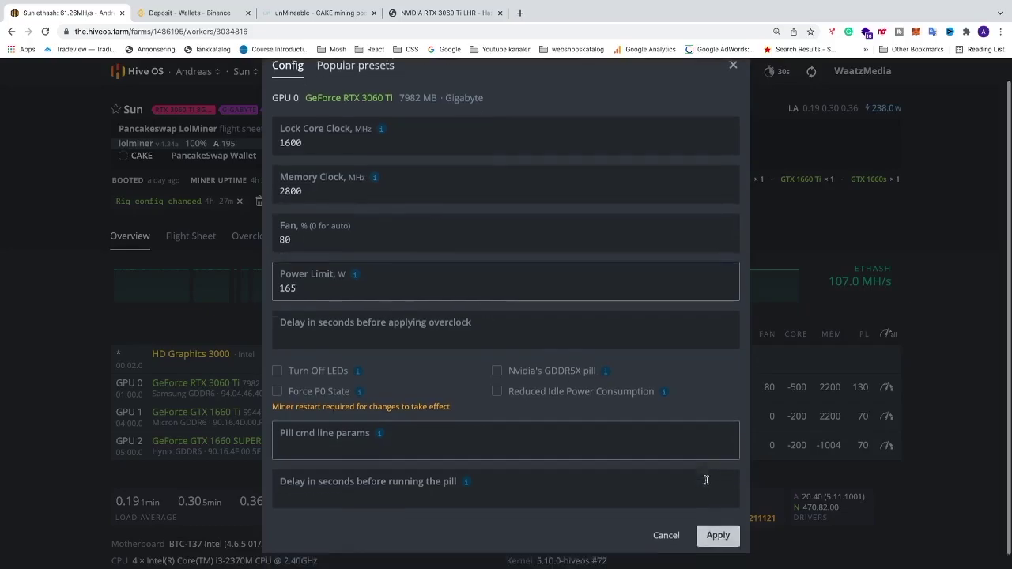
pyautogui.click(715, 533)
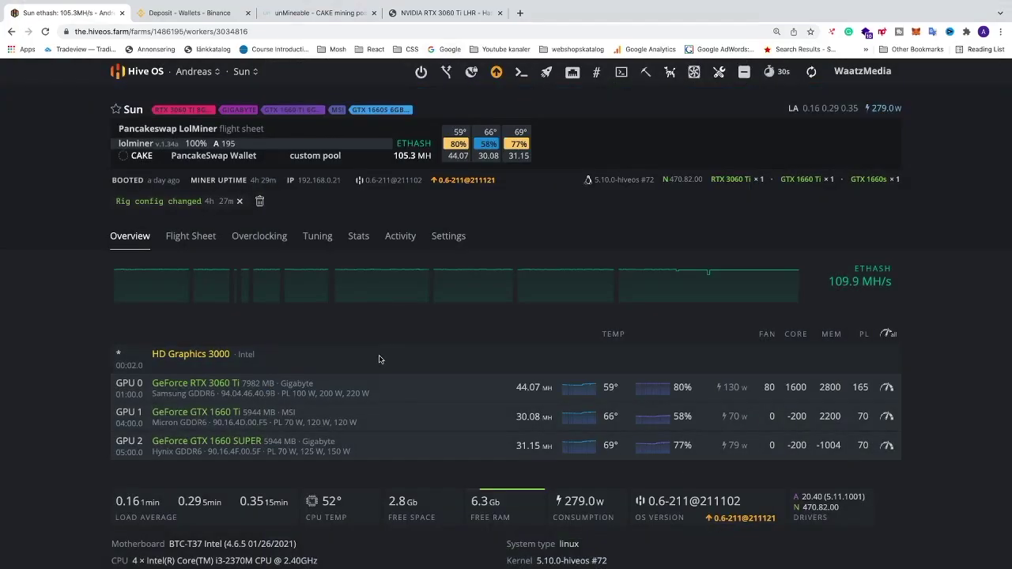
# Open the popular overclock presets for the GTX 1660 Ti and filter them by the ethash algorithm
pyautogui.click(888, 416)
pyautogui.click(355, 89)
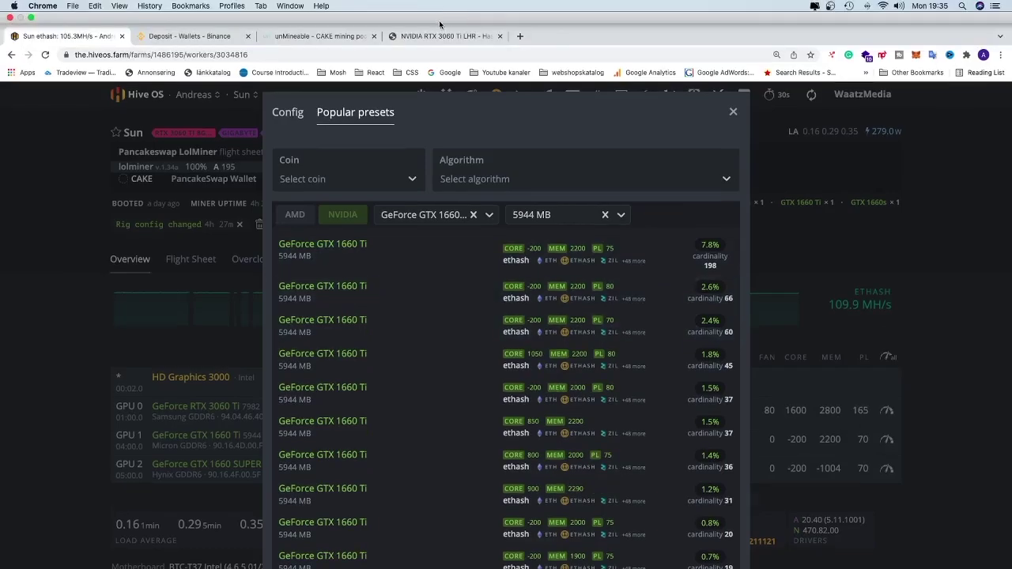
pyautogui.click(445, 12)
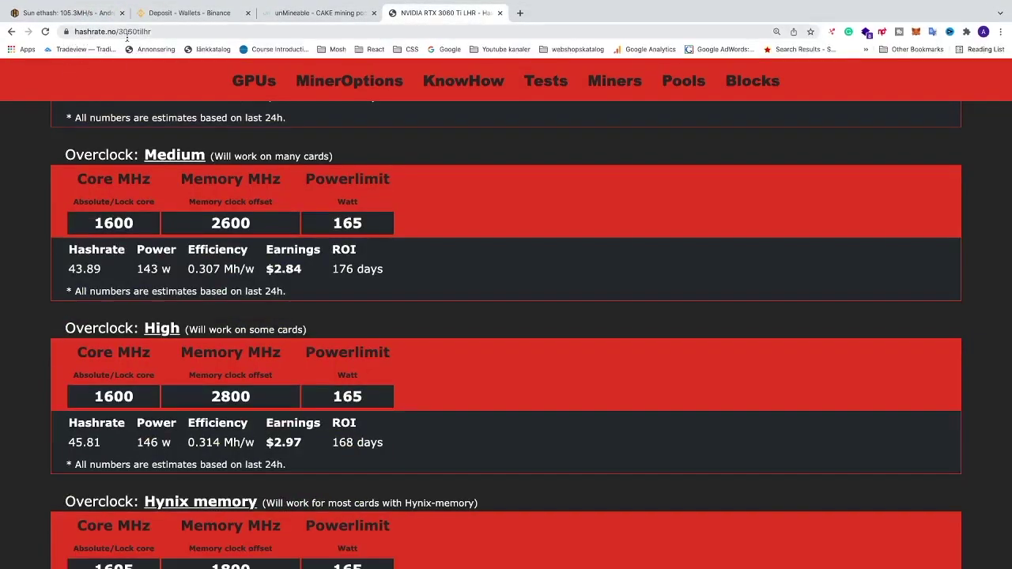
pyautogui.click(63, 13)
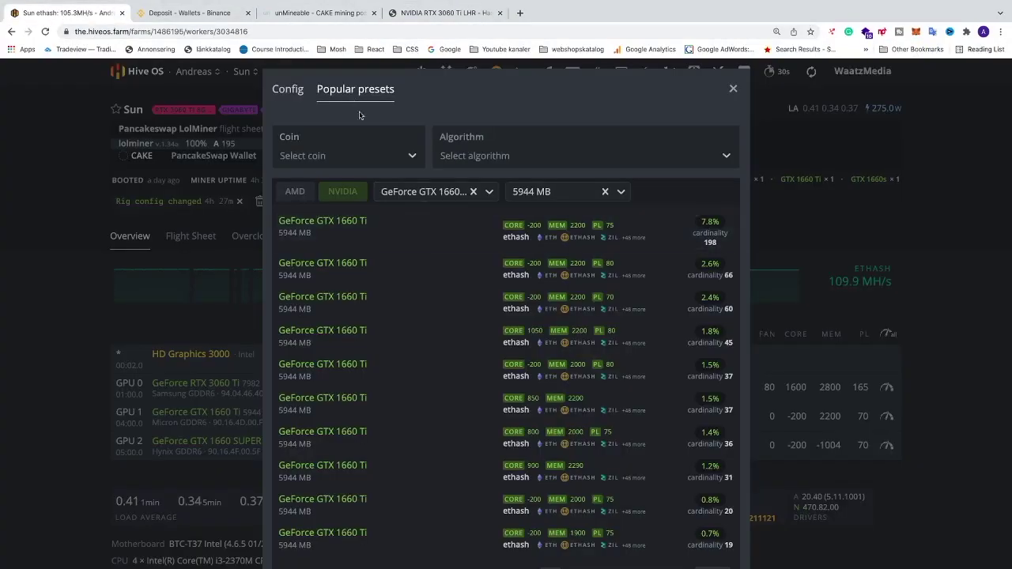
pyautogui.click(451, 157)
pyautogui.click(455, 188)
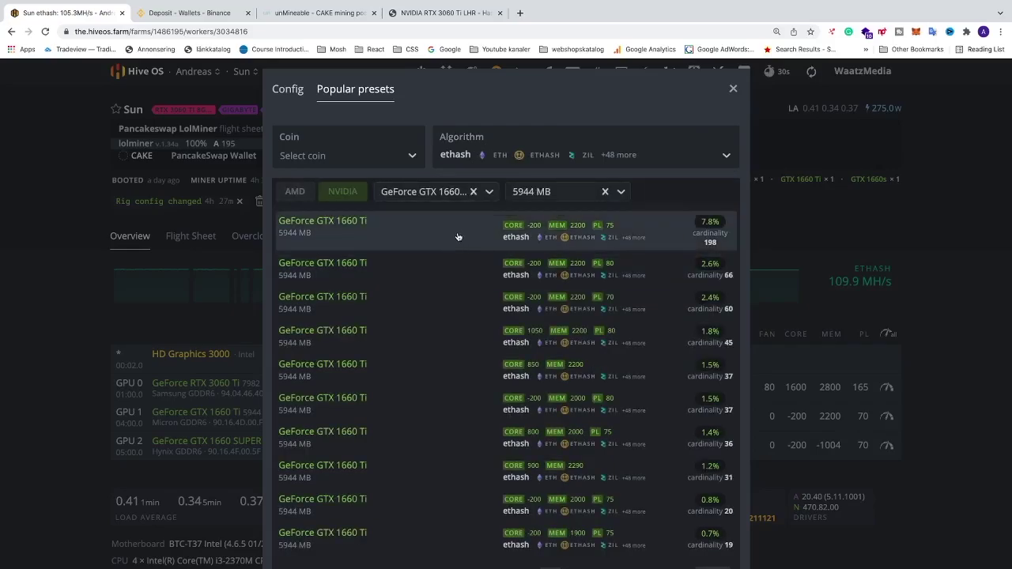
# Switch to the unMineable CAKE page and examine the worker's ethash hashrate chart
pyautogui.press('super+3')
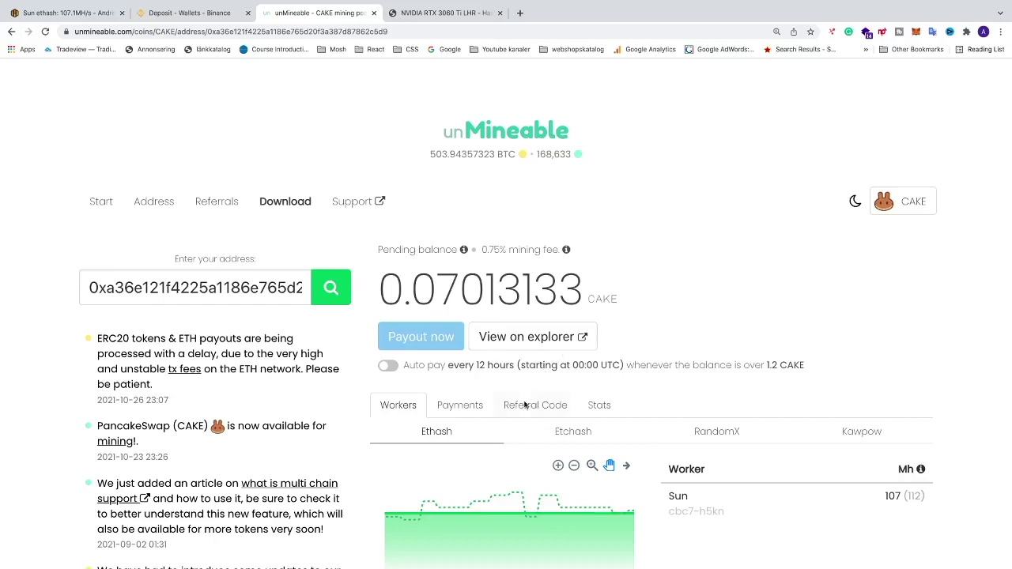
pyautogui.moveTo(551, 496)
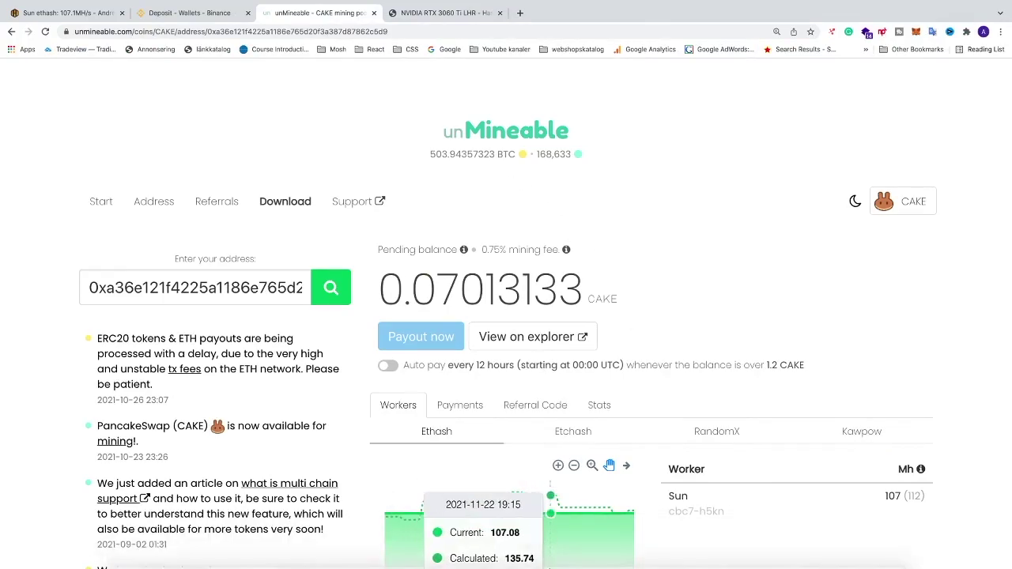
# Switch to Discord and create a public text channel named pancakeswap in the Coins To Mine category
pyautogui.click(622, 547)
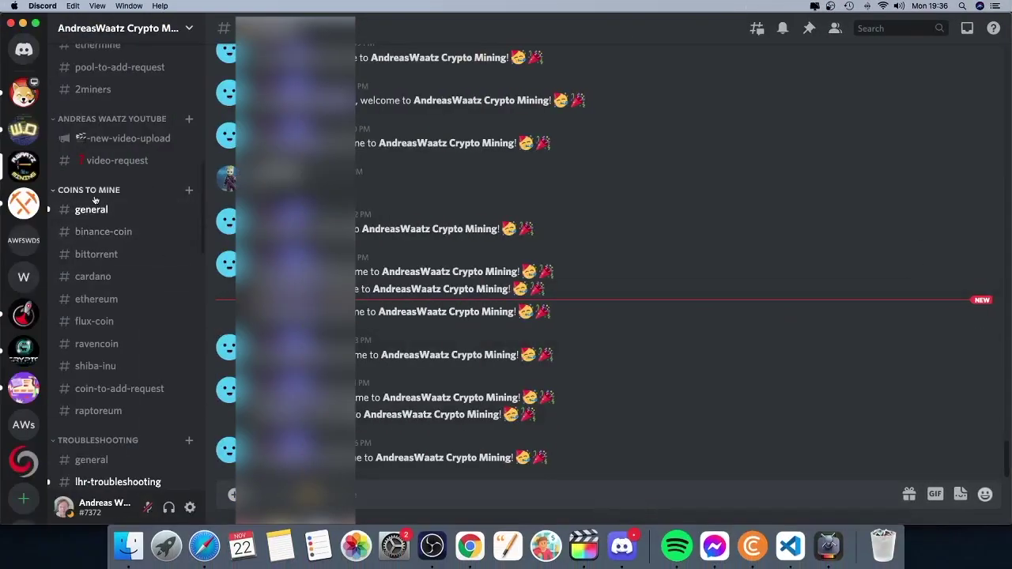
pyautogui.click(189, 192)
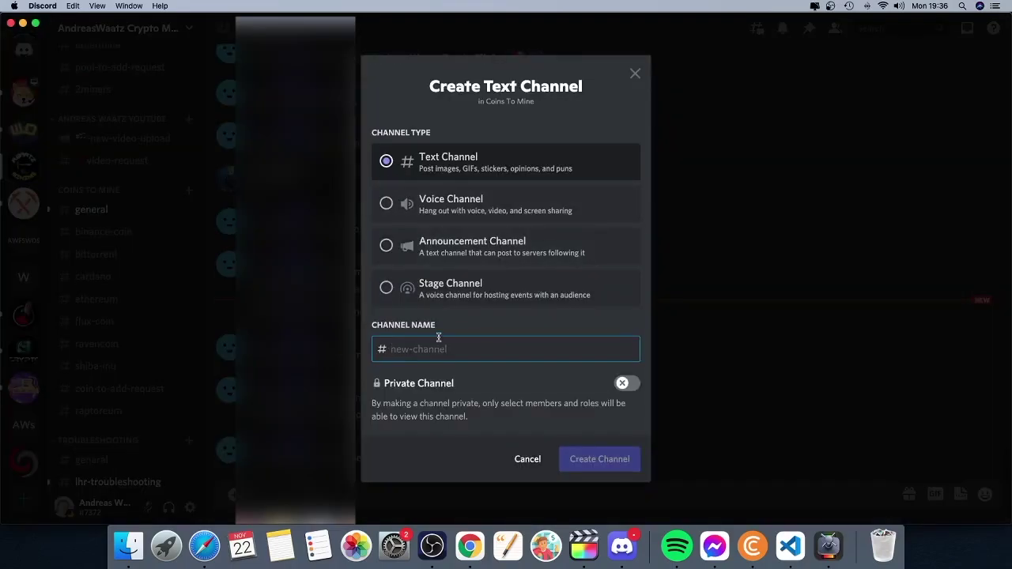
pyautogui.write('p')
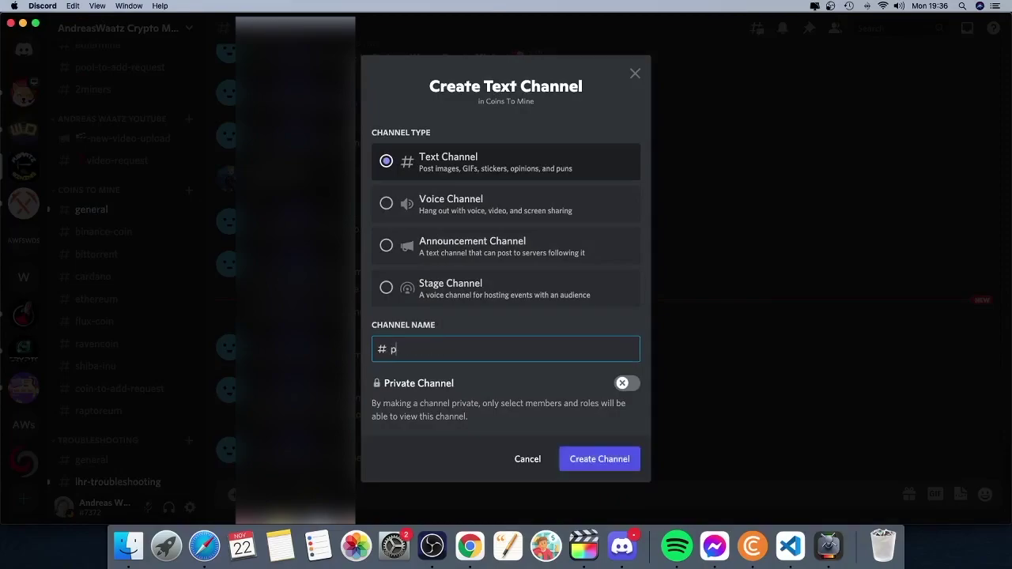
pyautogui.write('ancakeswap')
pyautogui.click(596, 461)
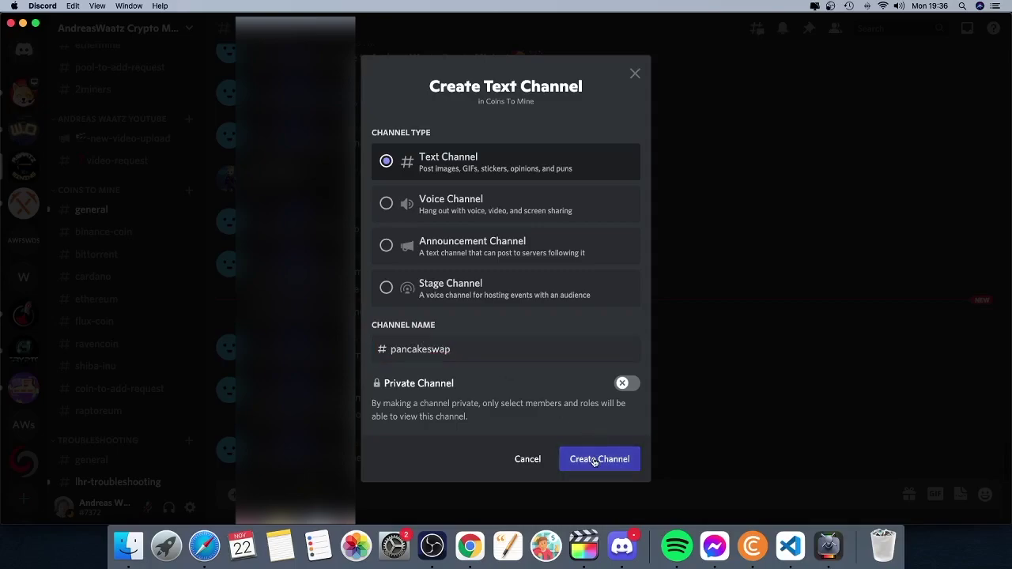